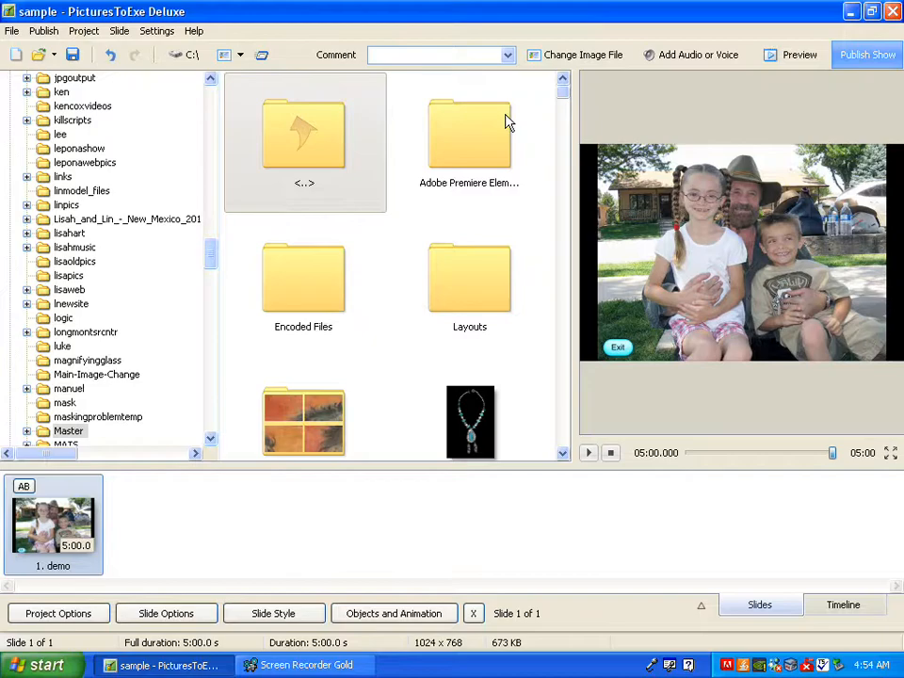
# Step: Preview the slideshow, test the clickable spot on each of the three faces, and exit through the slide's Exit button
pyautogui.click(798, 57)
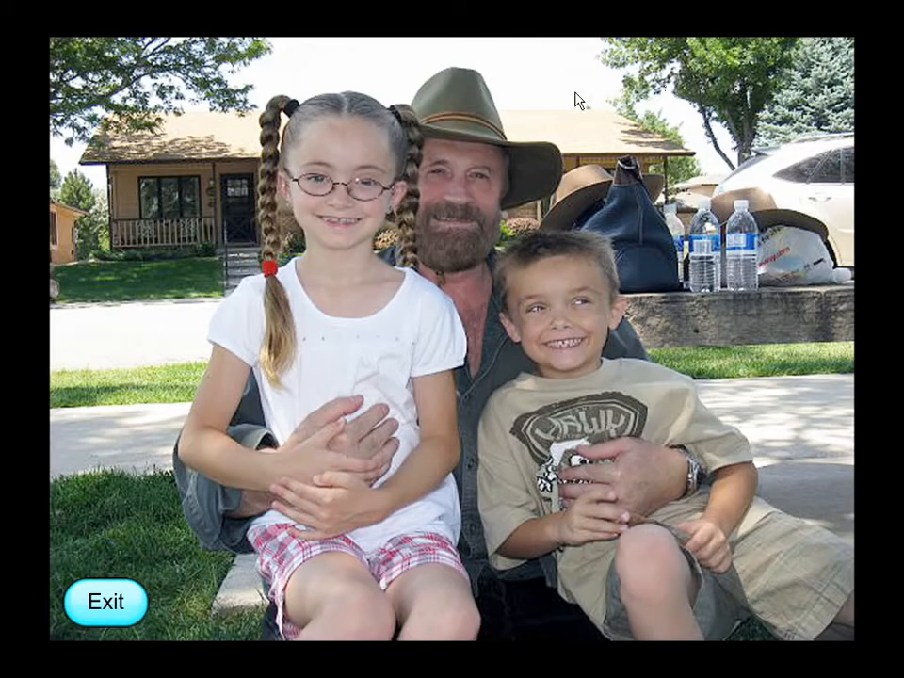
pyautogui.click(318, 189)
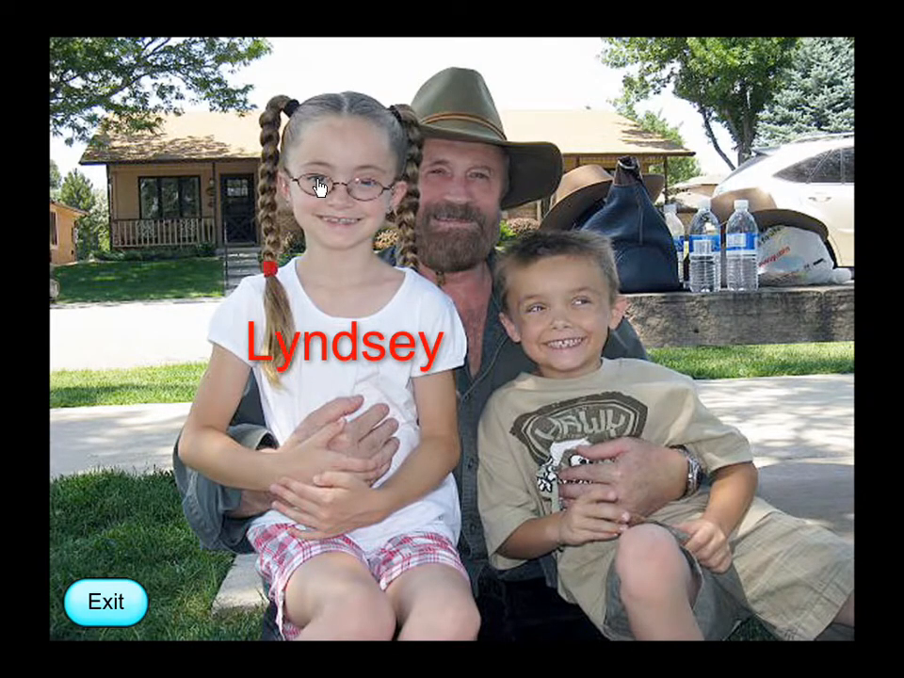
pyautogui.click(438, 179)
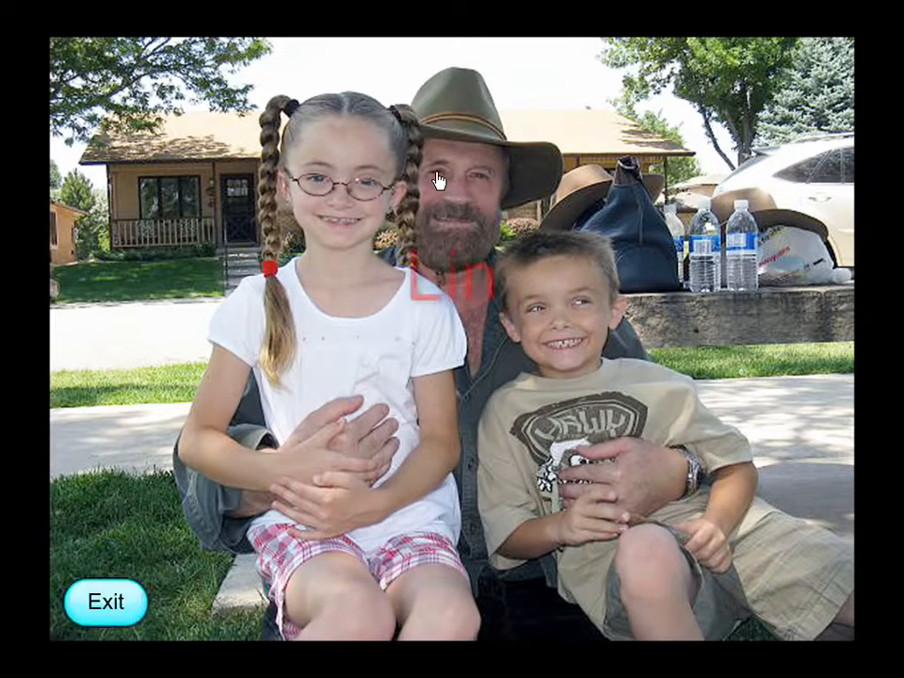
pyautogui.click(537, 311)
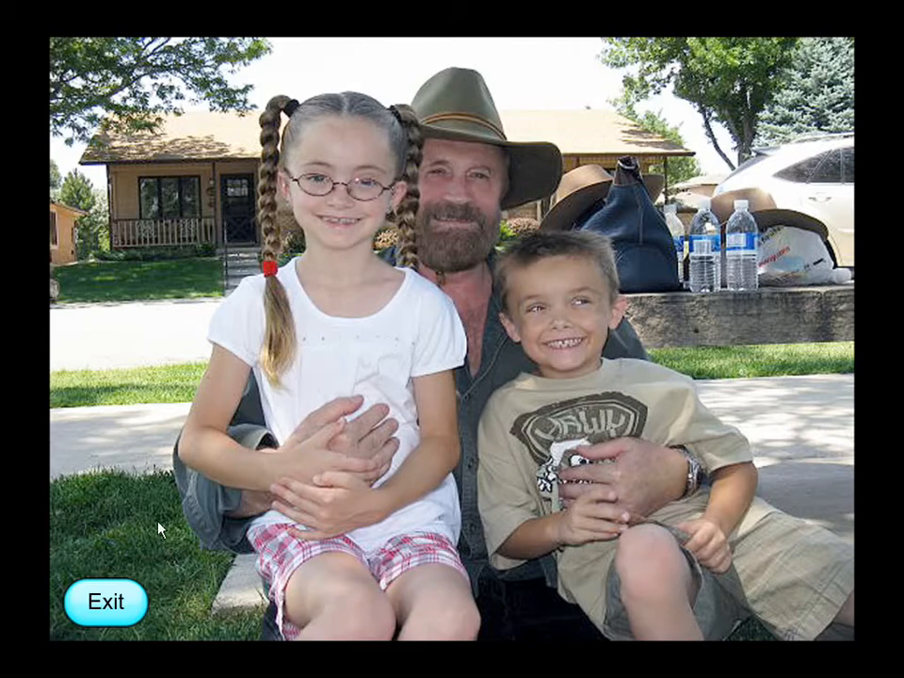
pyautogui.click(113, 607)
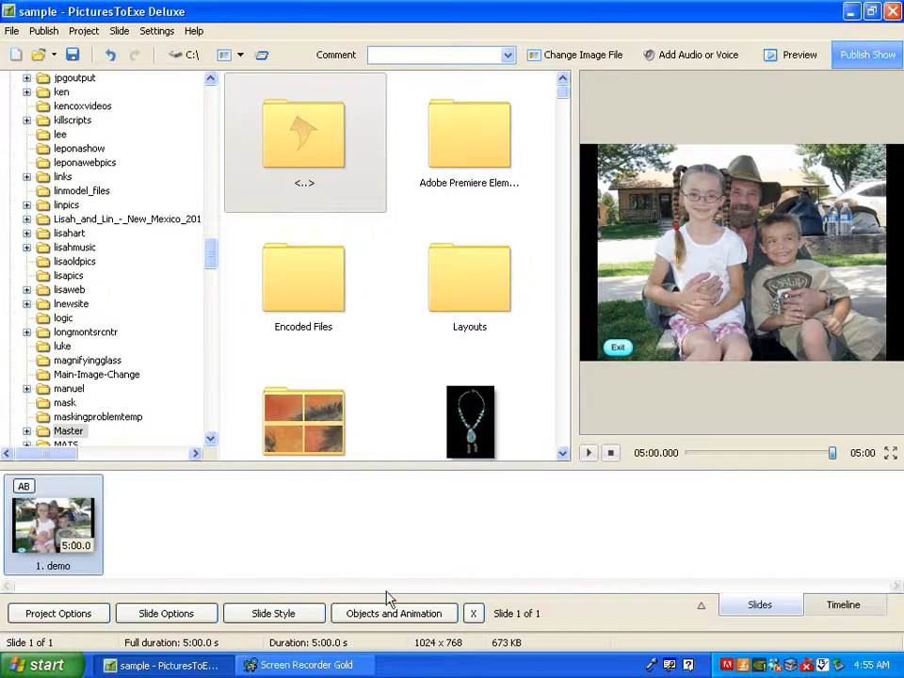
# Step: Open the slide's Objects and Animation editor and examine where child frames Frame1, Frame2 and Frame3 sit on the photo
pyautogui.click(410, 620)
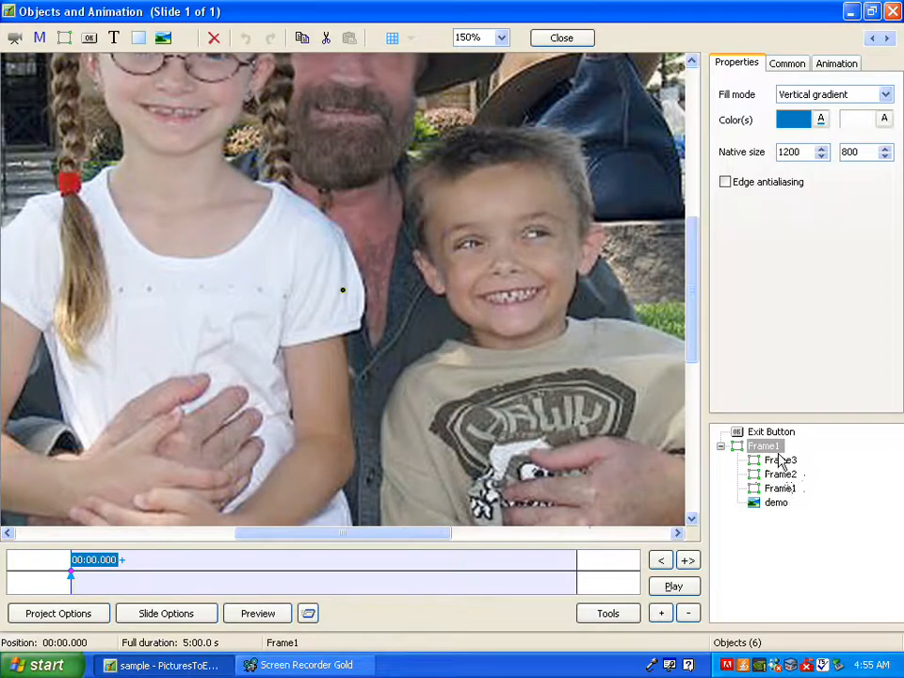
pyautogui.click(777, 490)
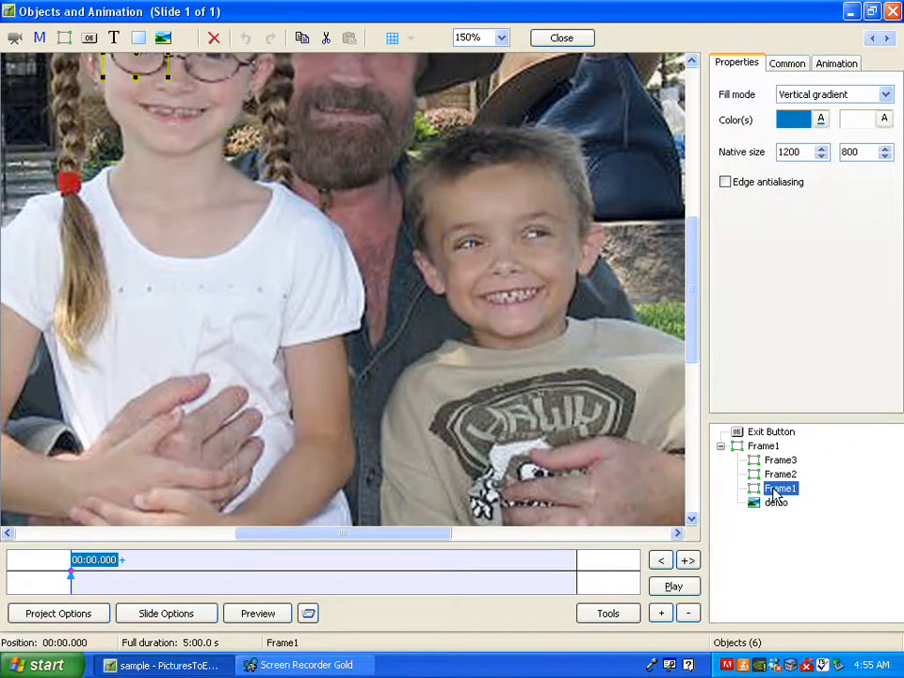
pyautogui.scroll(3, 693, 303)
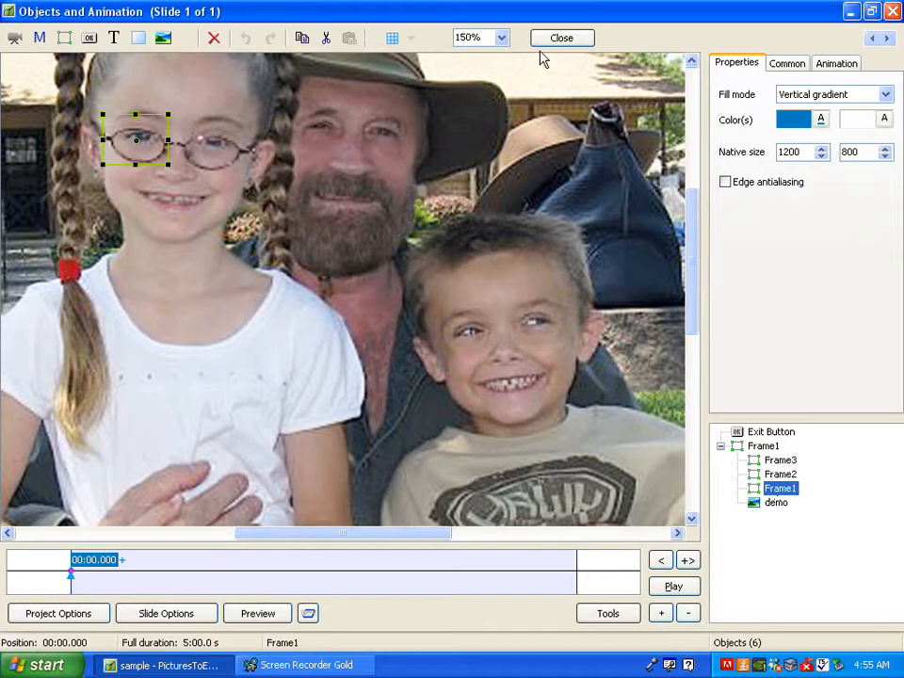
pyautogui.click(502, 38)
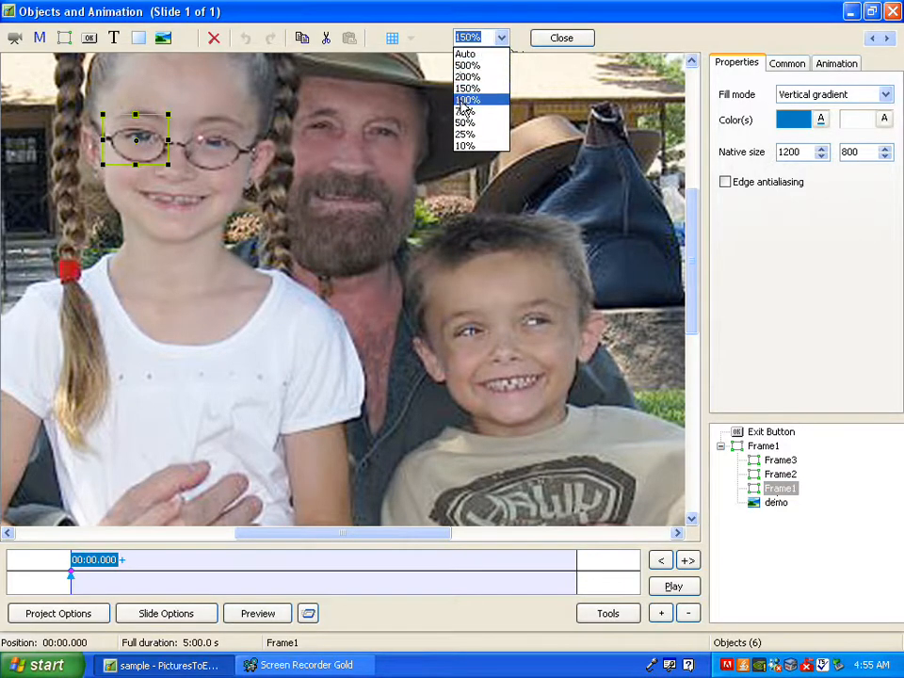
pyautogui.click(464, 99)
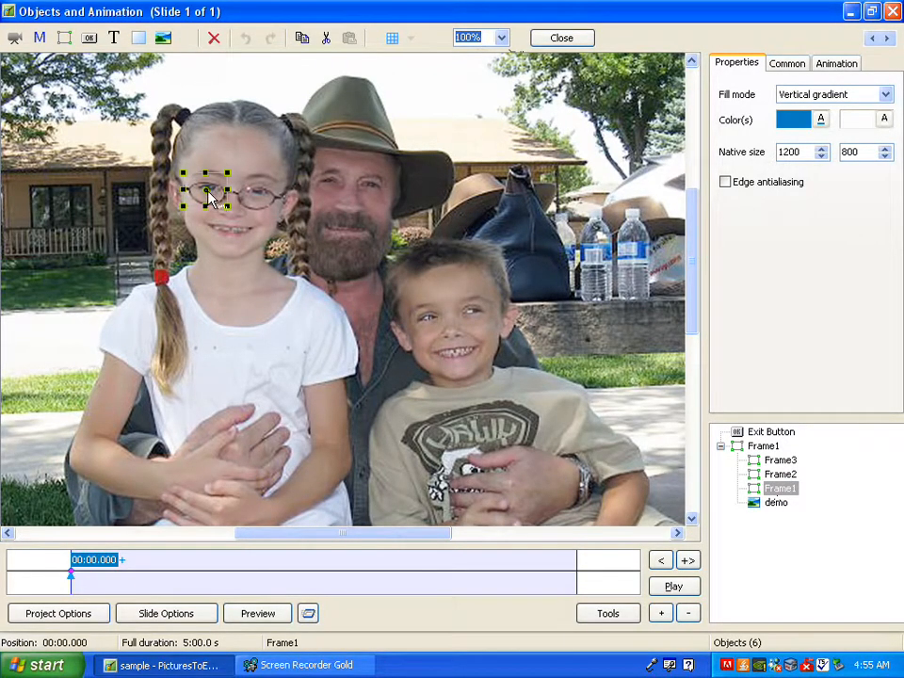
pyautogui.click(772, 475)
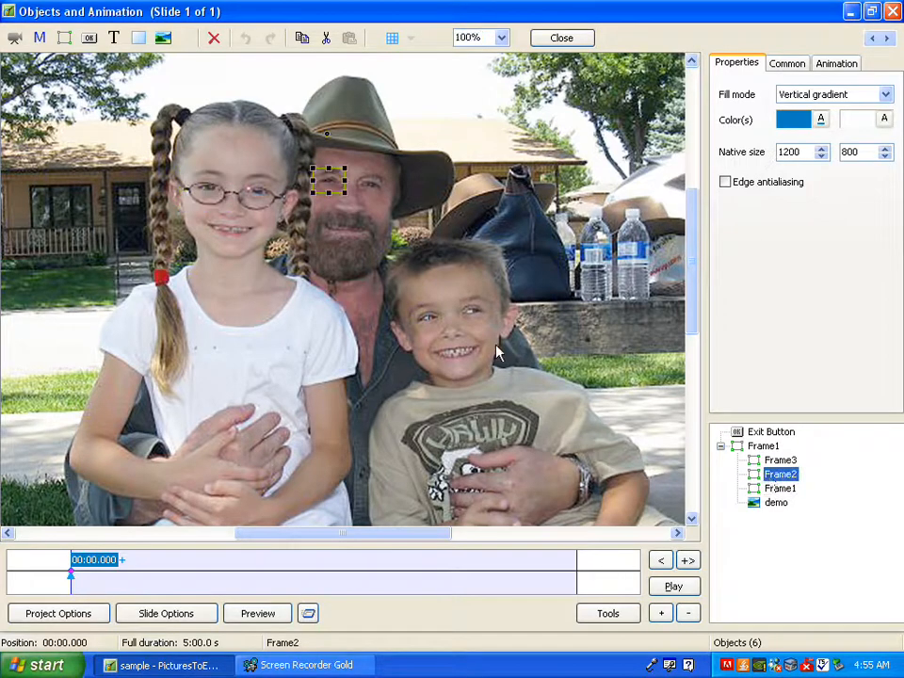
pyautogui.click(778, 460)
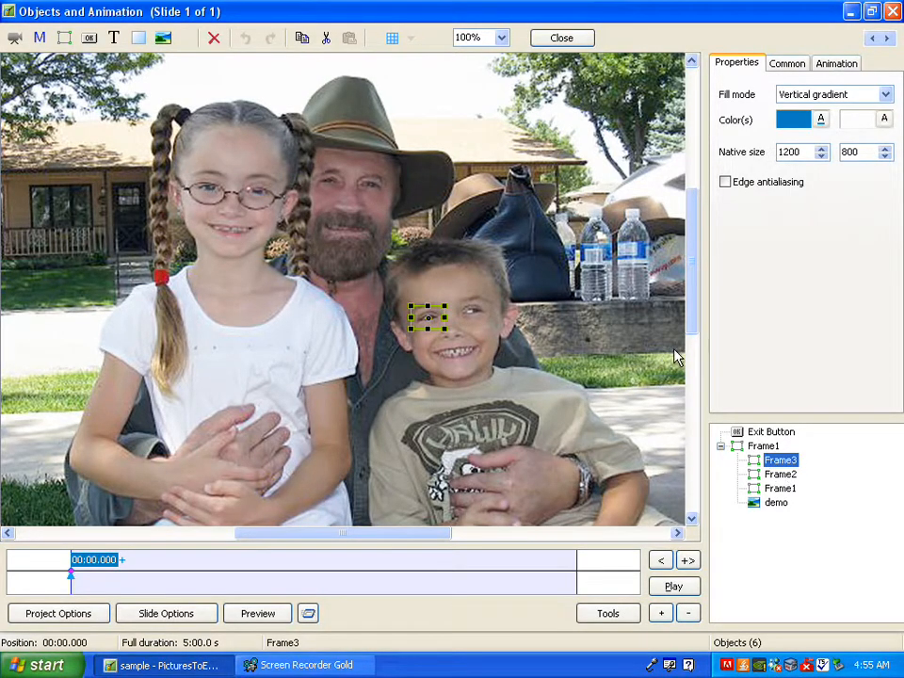
# Step: Add three new frames as children of the parent Frame1
pyautogui.click(761, 448)
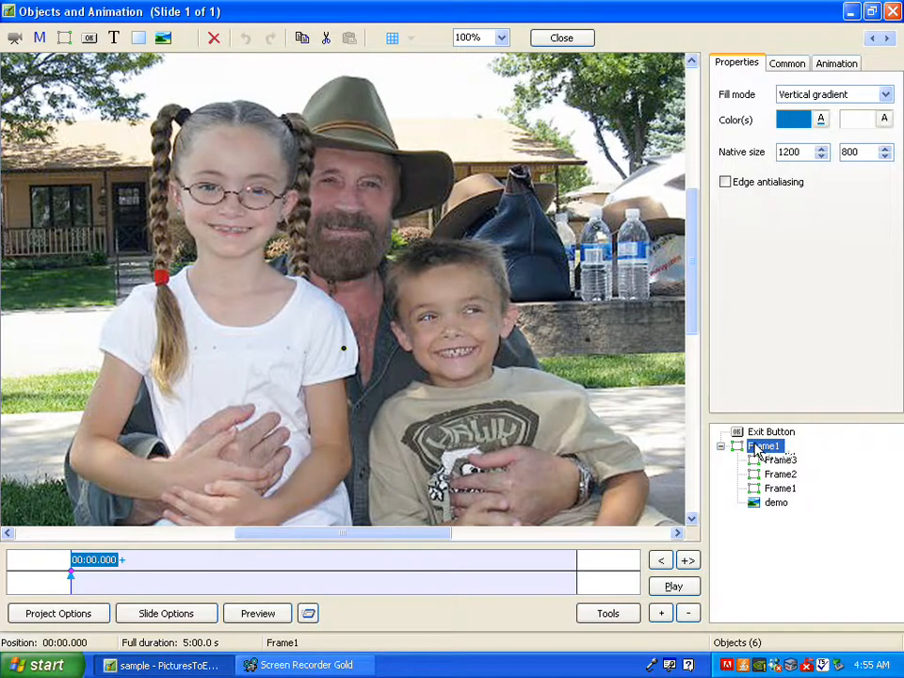
pyautogui.rightClick(759, 452)
pyautogui.moveTo(780, 452)
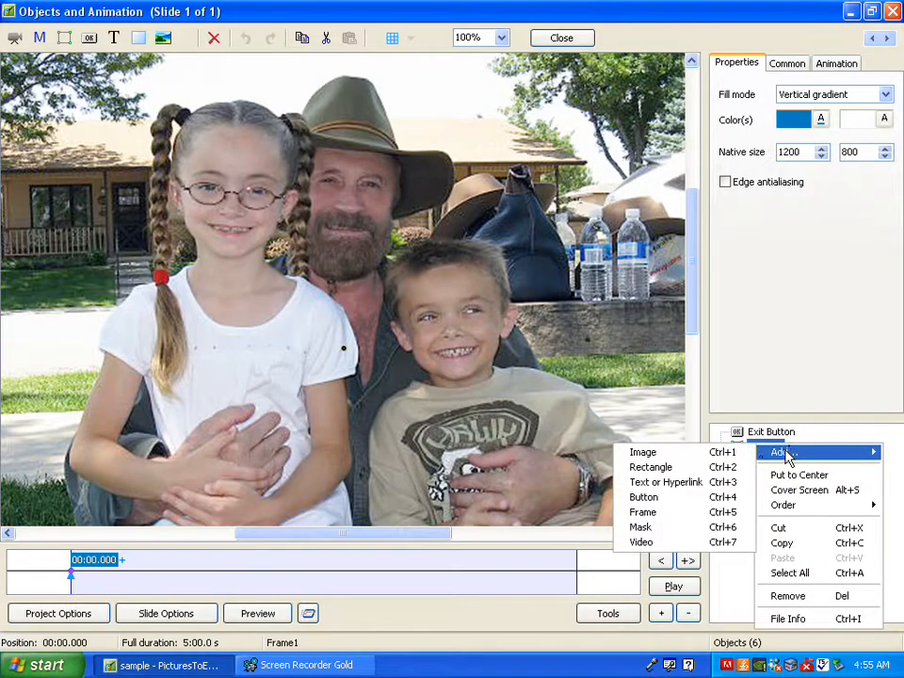
pyautogui.click(652, 514)
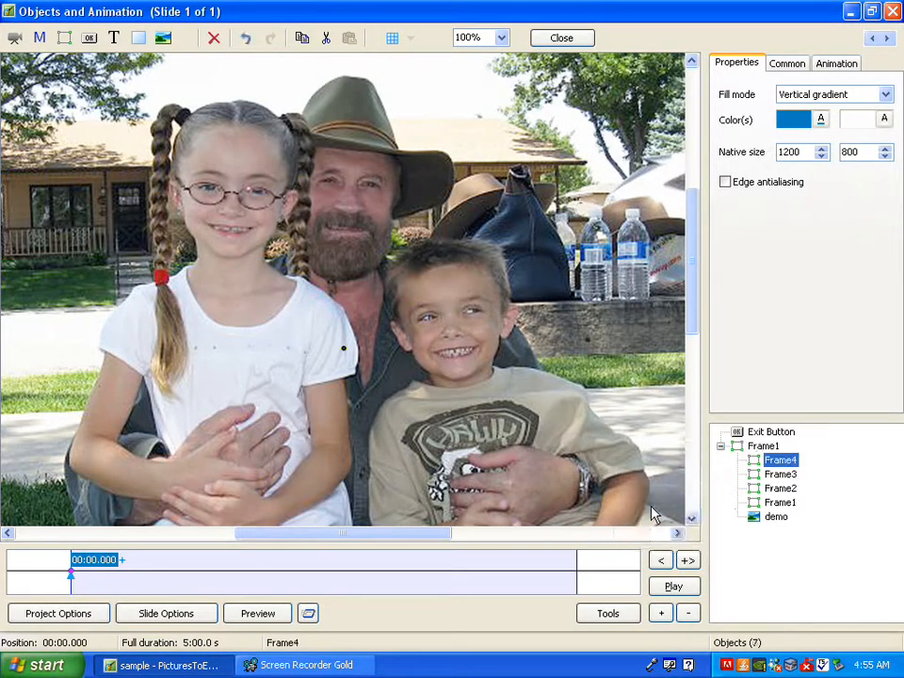
pyautogui.click(761, 446)
pyautogui.rightClick(761, 450)
pyautogui.moveTo(782, 453)
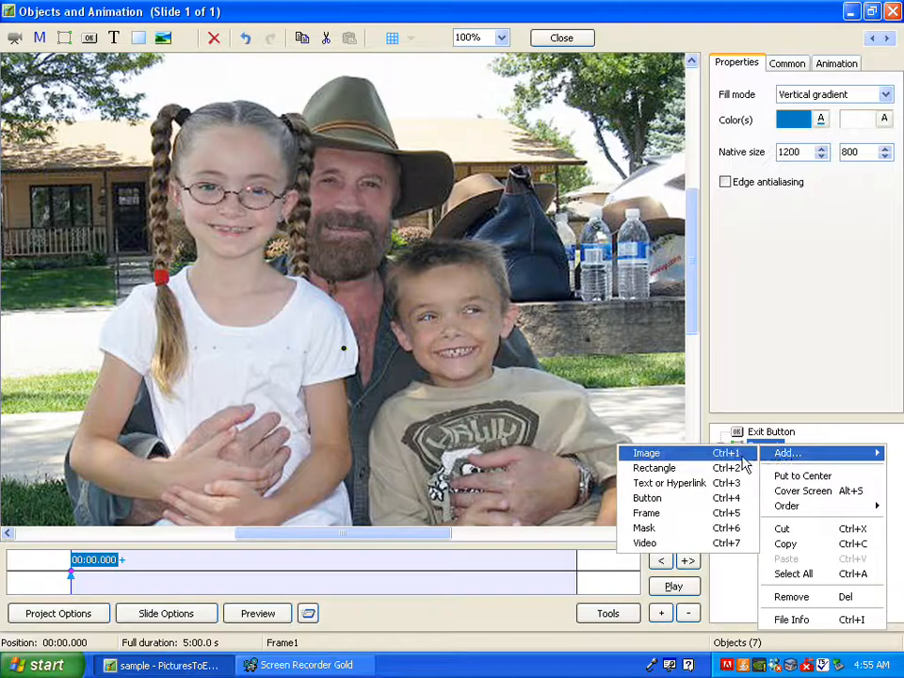
pyautogui.click(660, 513)
pyautogui.click(761, 446)
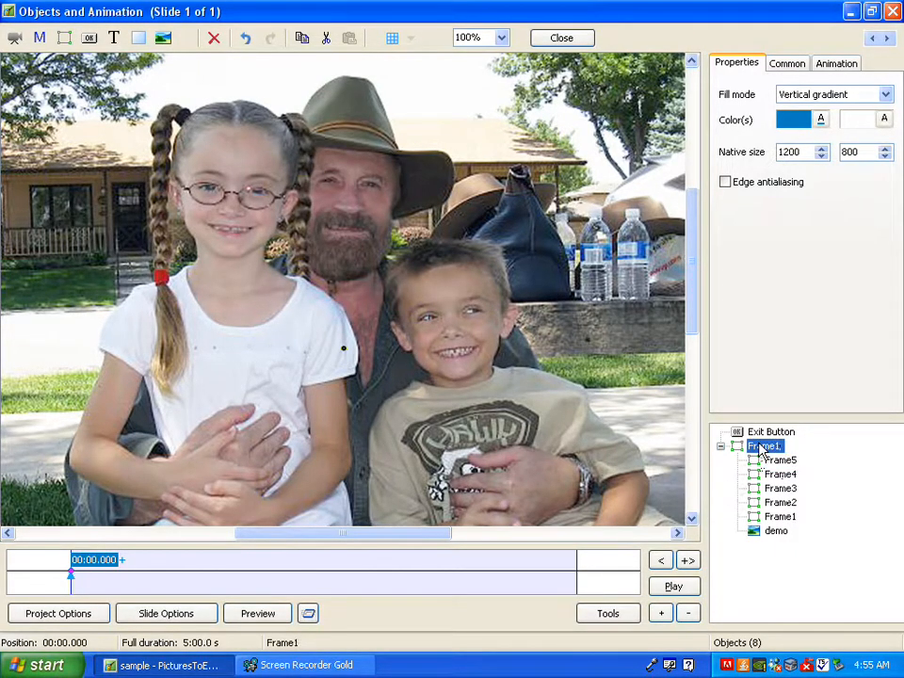
pyautogui.rightClick(759, 448)
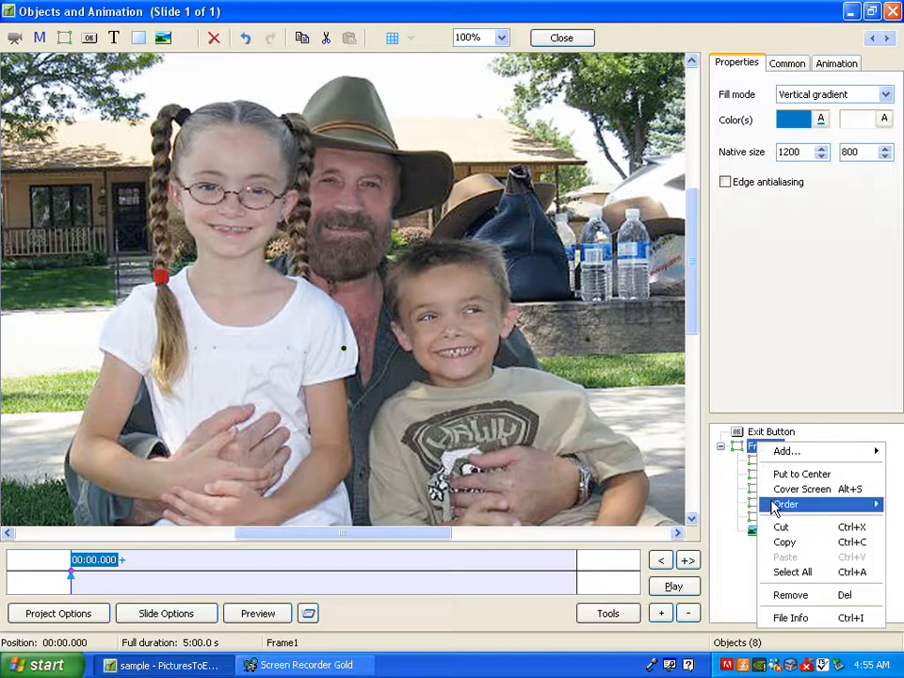
pyautogui.moveTo(791, 459)
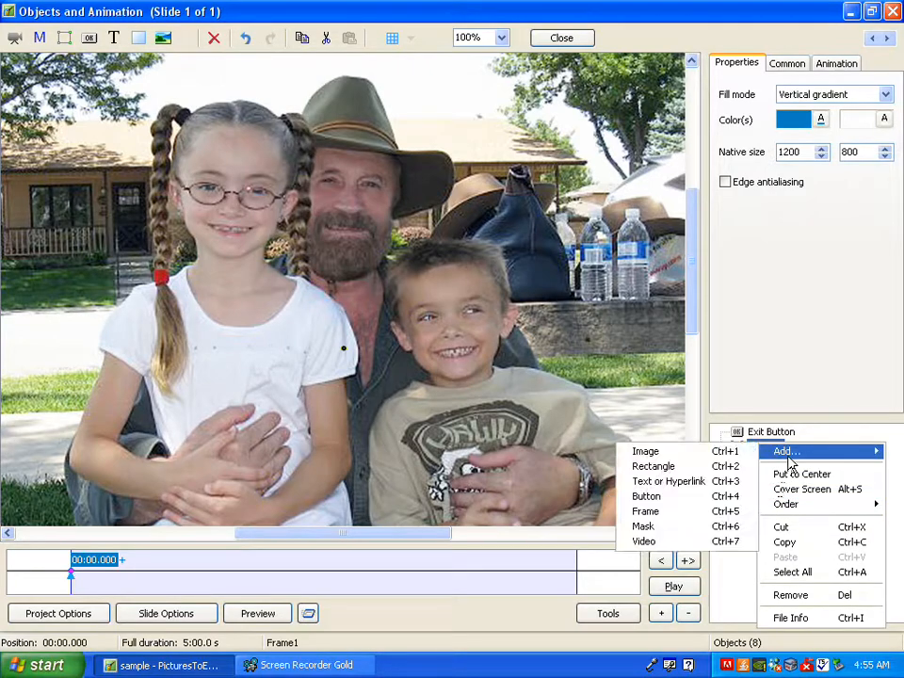
pyautogui.click(672, 513)
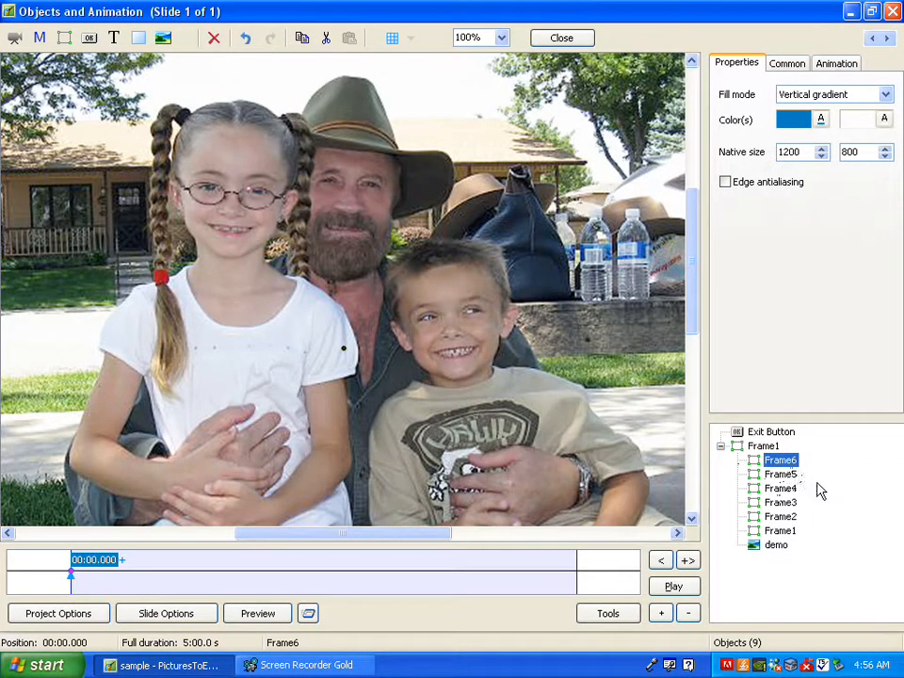
# Step: Shrink Frame4 to a small rectangle and place it over the girl's left eye, the one without a frame
pyautogui.click(781, 489)
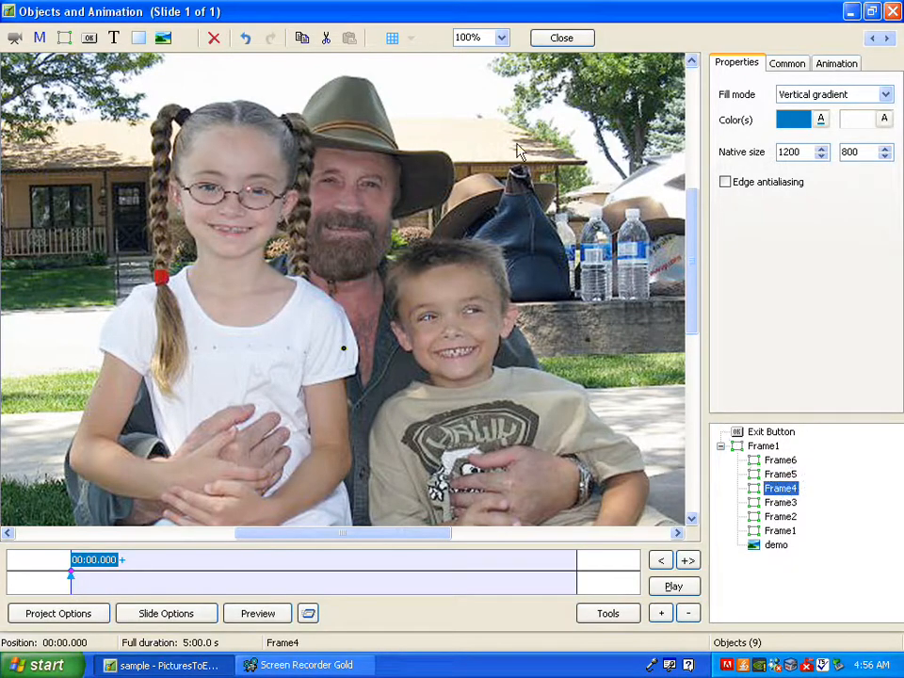
pyautogui.click(502, 38)
pyautogui.click(471, 111)
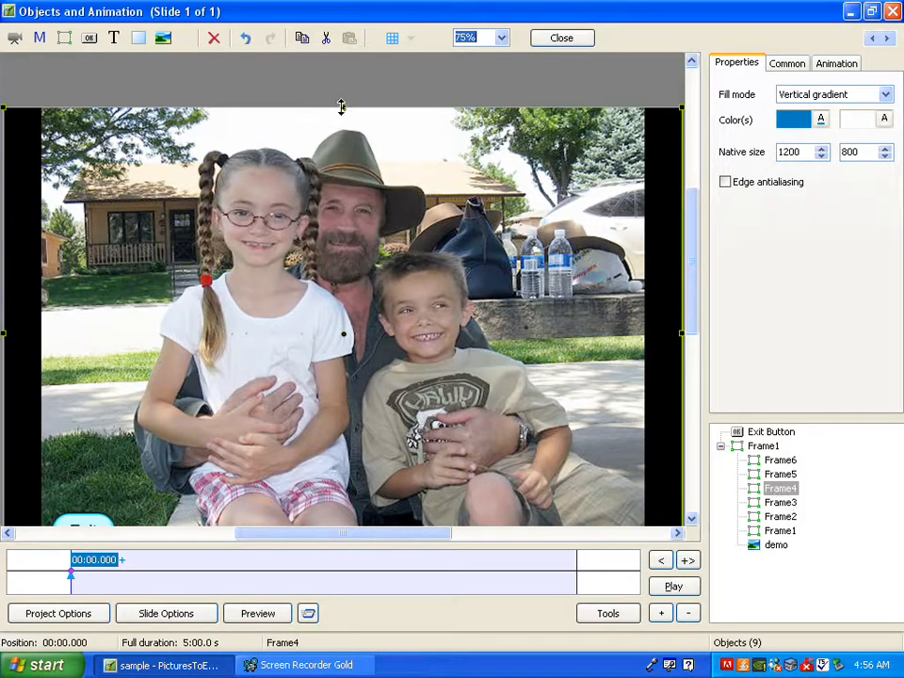
pyautogui.moveTo(341, 106); pyautogui.dragTo(288, 323)
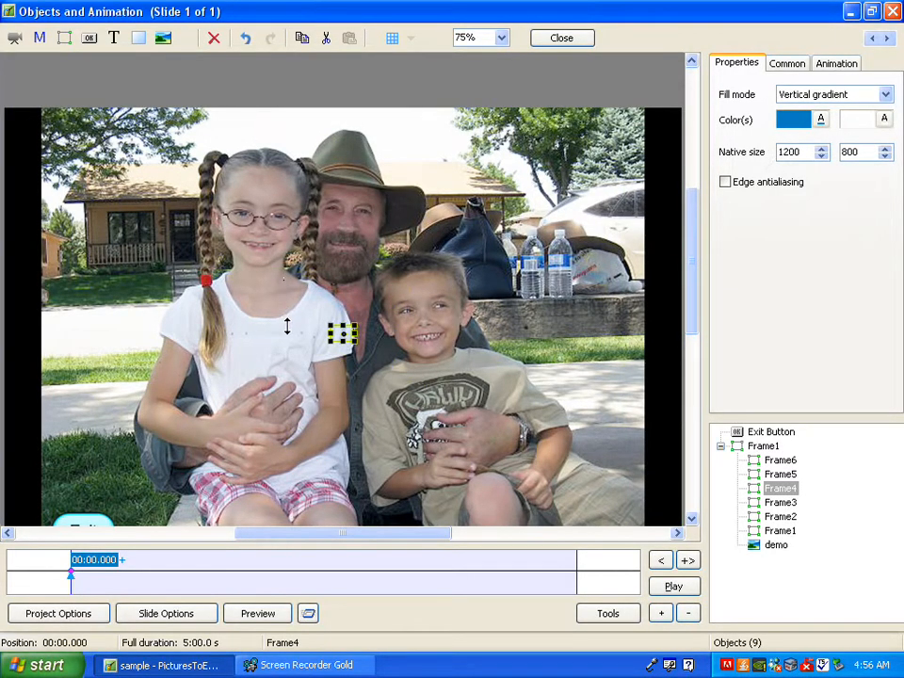
pyautogui.moveTo(341, 335); pyautogui.dragTo(281, 222)
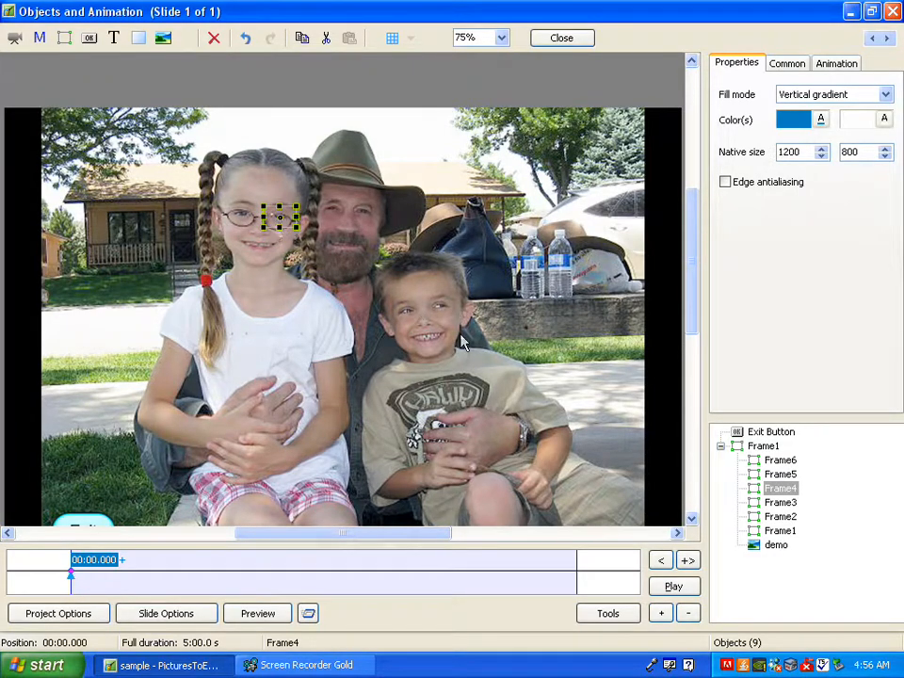
# Step: Shrink Frame5 and Frame6 to eye size, placing Frame5 over the man's left eye and Frame6 over the boy's left eye
pyautogui.click(779, 474)
pyautogui.moveTo(342, 107); pyautogui.dragTo(361, 213)
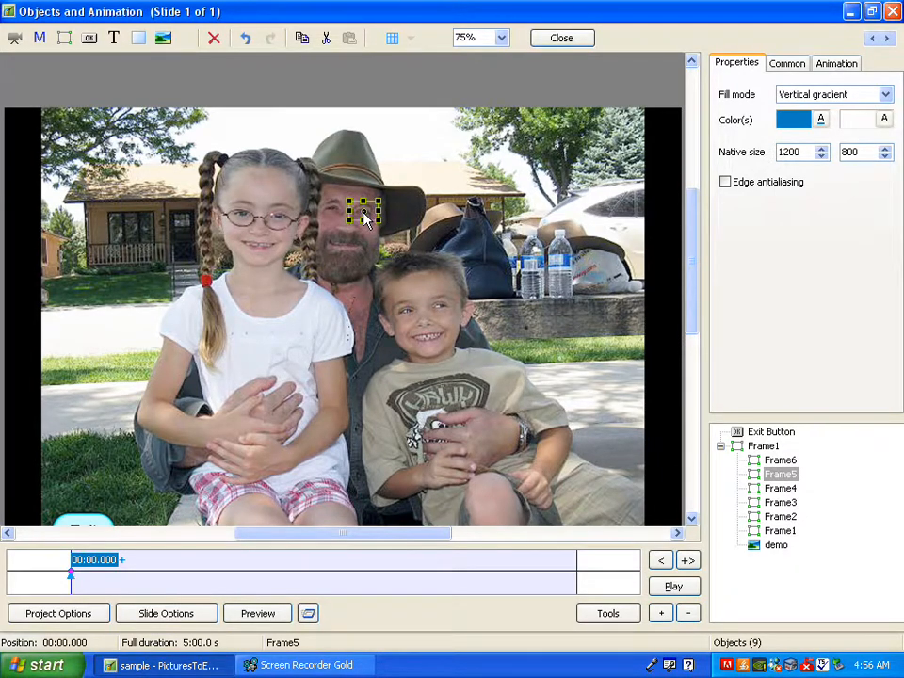
pyautogui.click(778, 461)
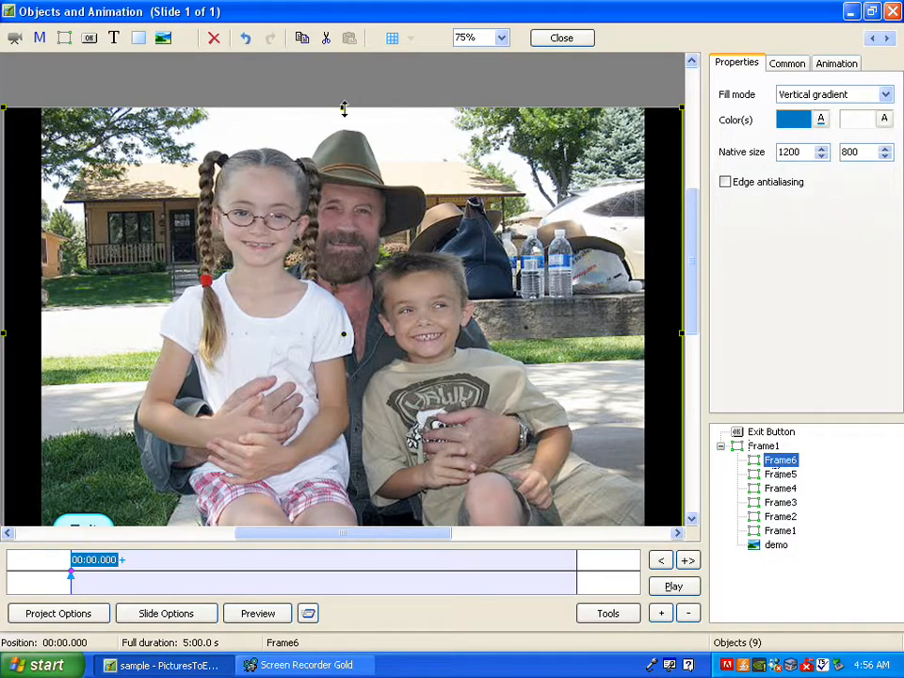
pyautogui.moveTo(344, 111); pyautogui.dragTo(447, 313)
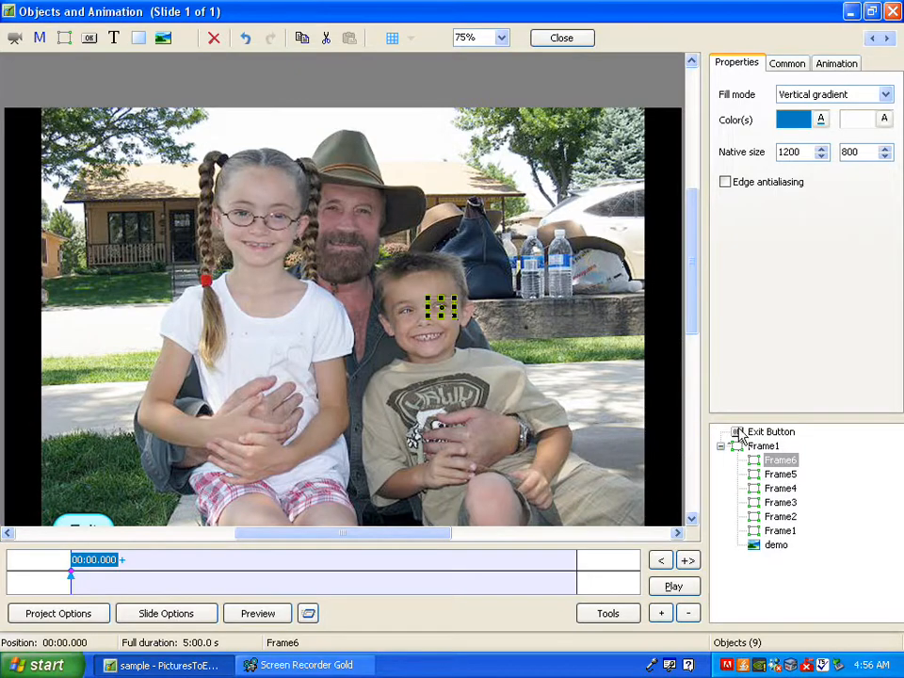
# Step: Set Frame4's mouse-click action to Go to Slide With Name, with demo2 as the target slide
pyautogui.click(780, 488)
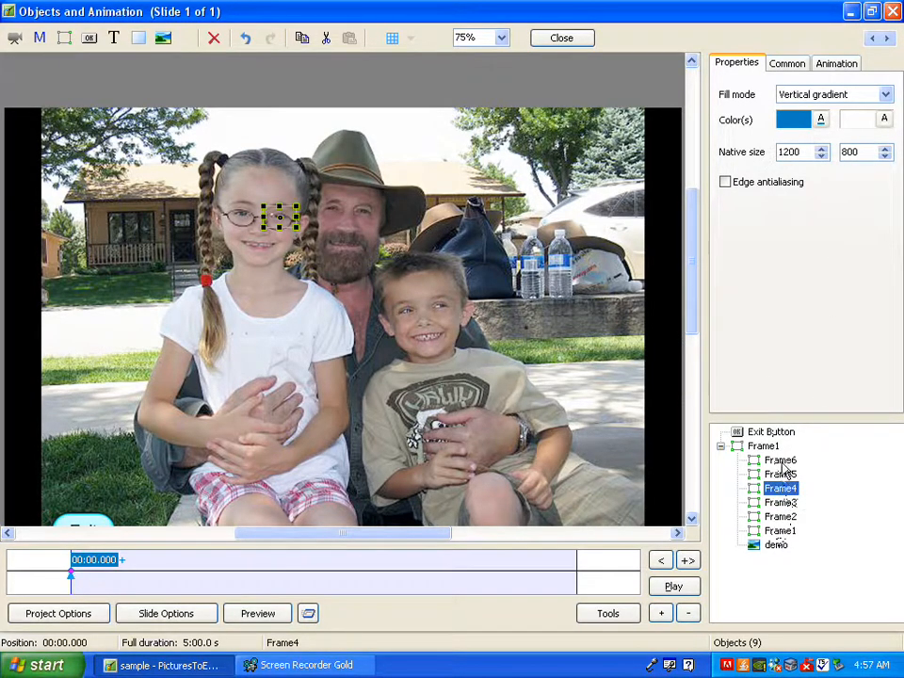
pyautogui.click(795, 69)
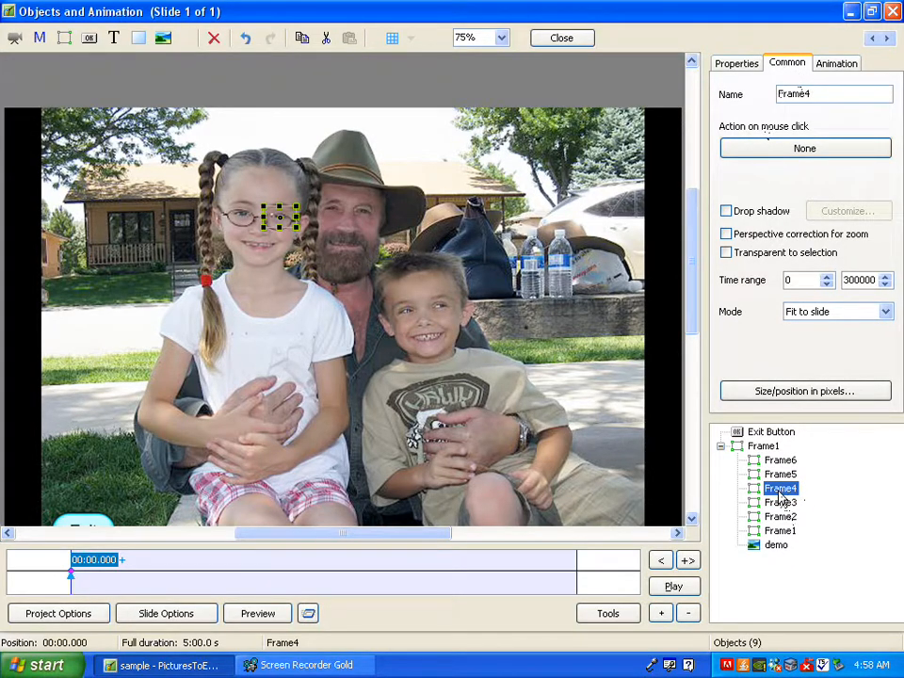
pyautogui.click(816, 150)
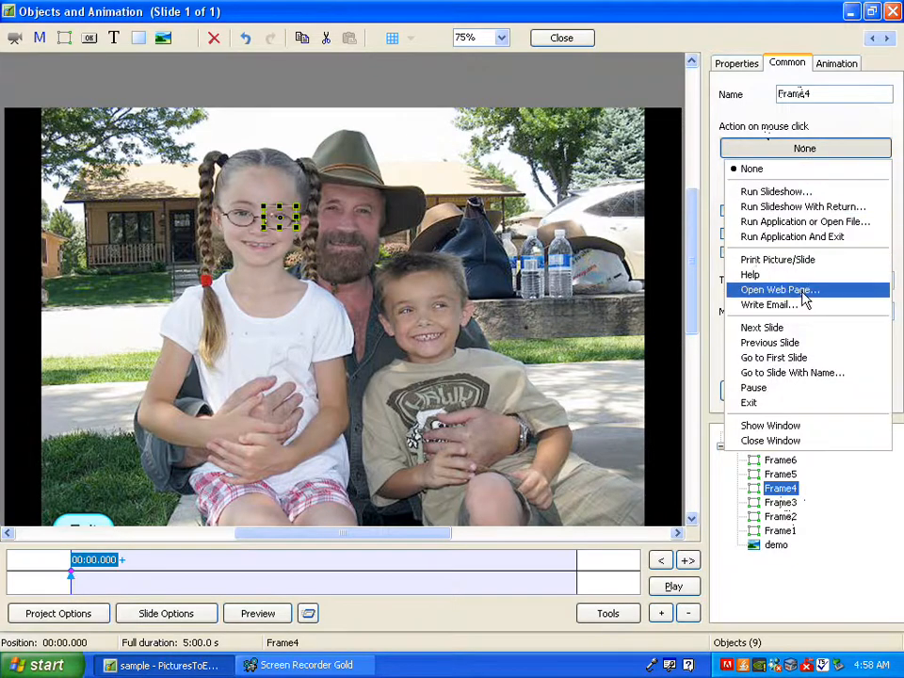
pyautogui.click(772, 375)
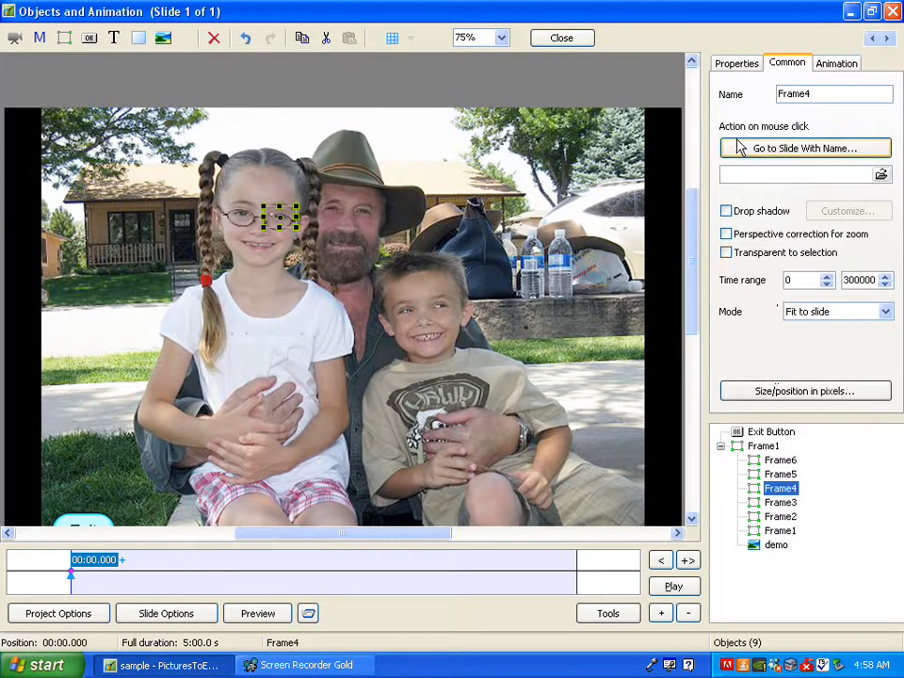
pyautogui.click(724, 177)
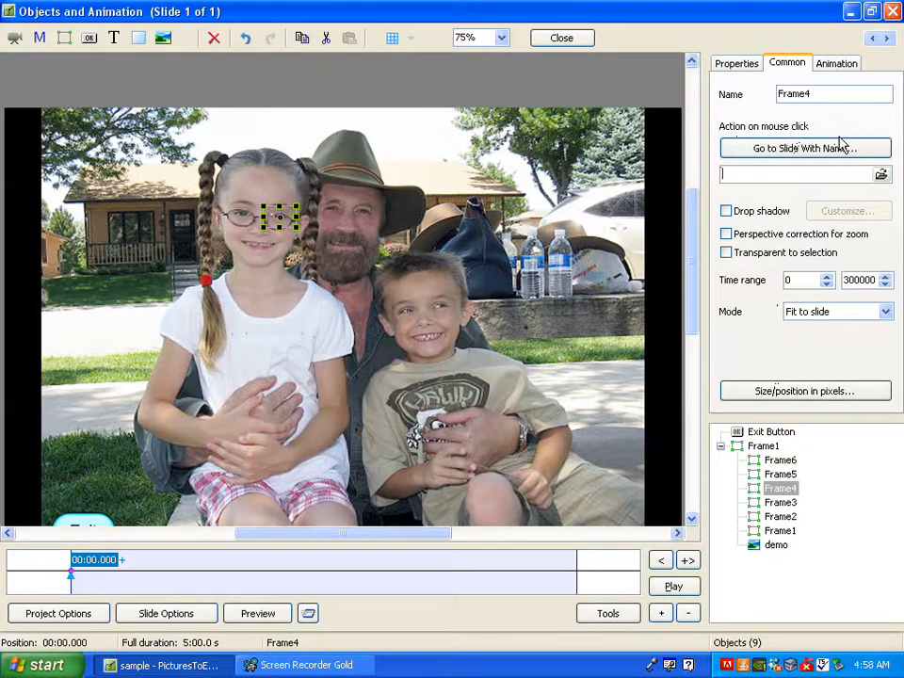
pyautogui.write('demo2')
# Step: Set Frame5's mouse-click action to Go to Slide With Name, with demo3 as the target slide
pyautogui.click(780, 474)
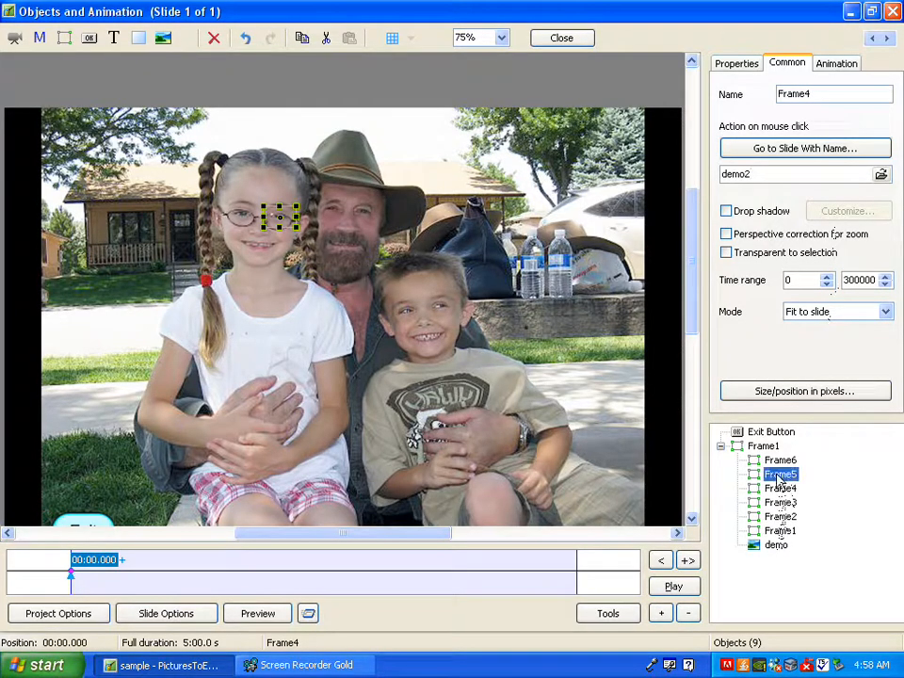
pyautogui.click(747, 153)
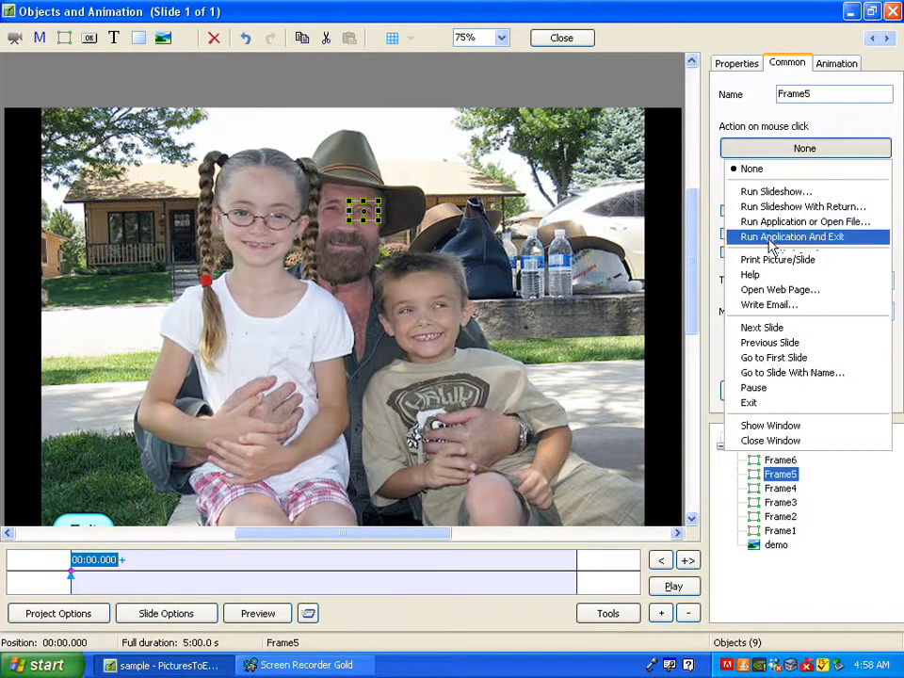
pyautogui.click(767, 374)
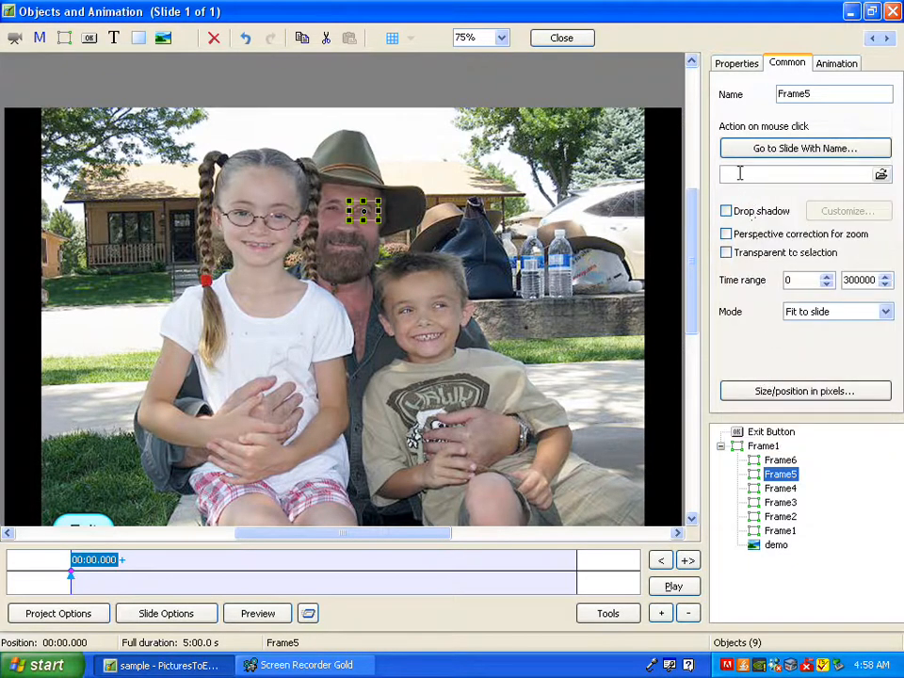
pyautogui.write('demo3')
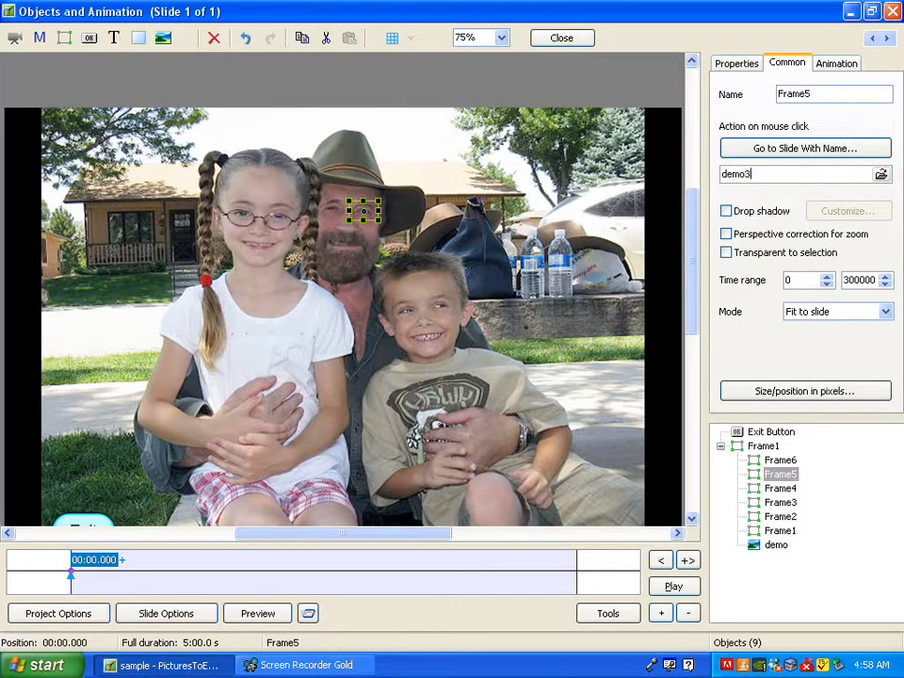
# Step: Set Frame6's mouse-click action to Go to Slide With Name with target demo4, and close the objects editor
pyautogui.click(780, 460)
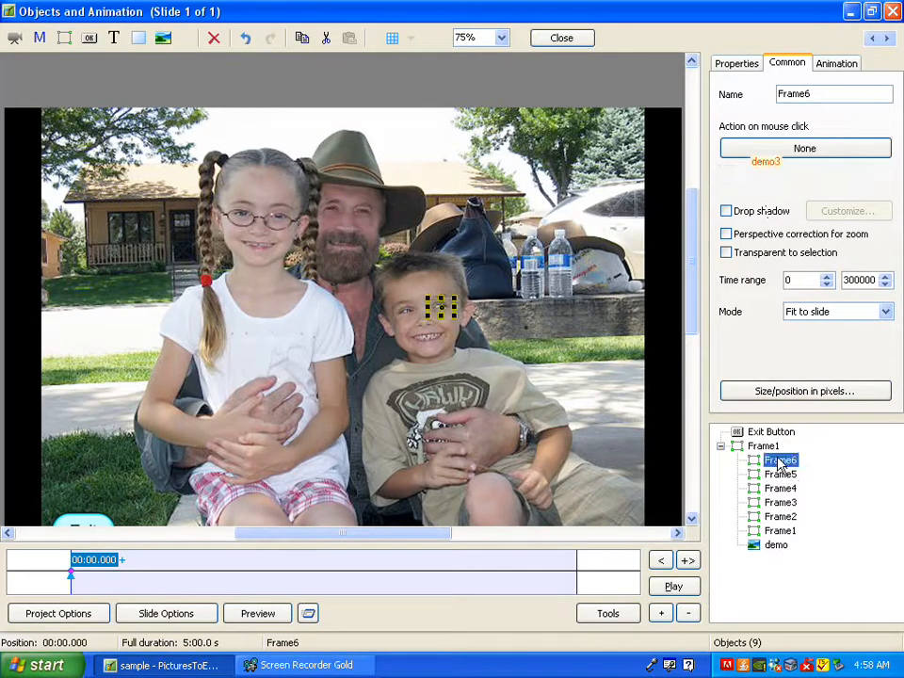
pyautogui.click(764, 154)
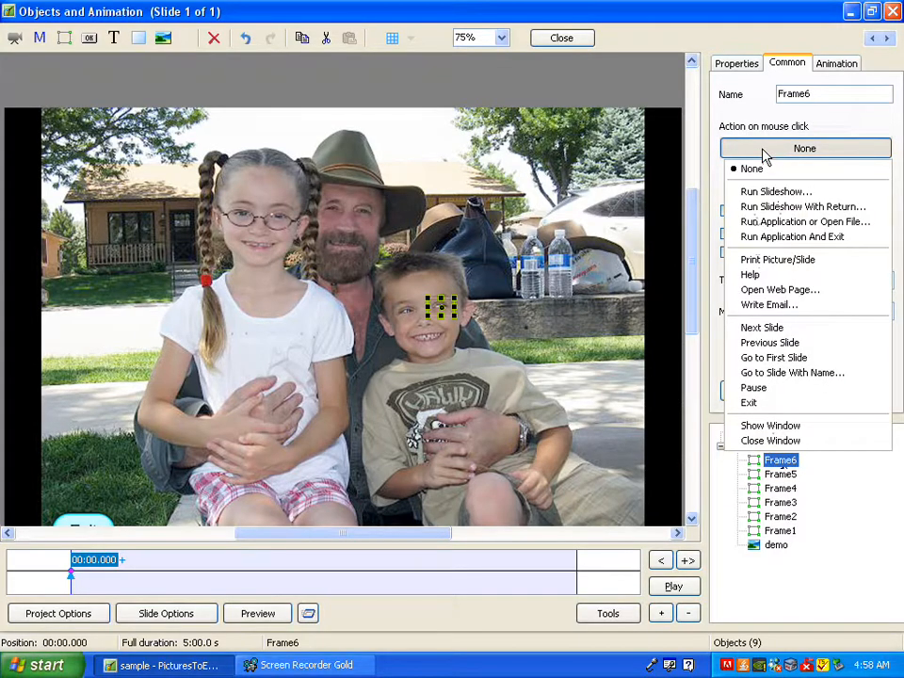
pyautogui.click(775, 373)
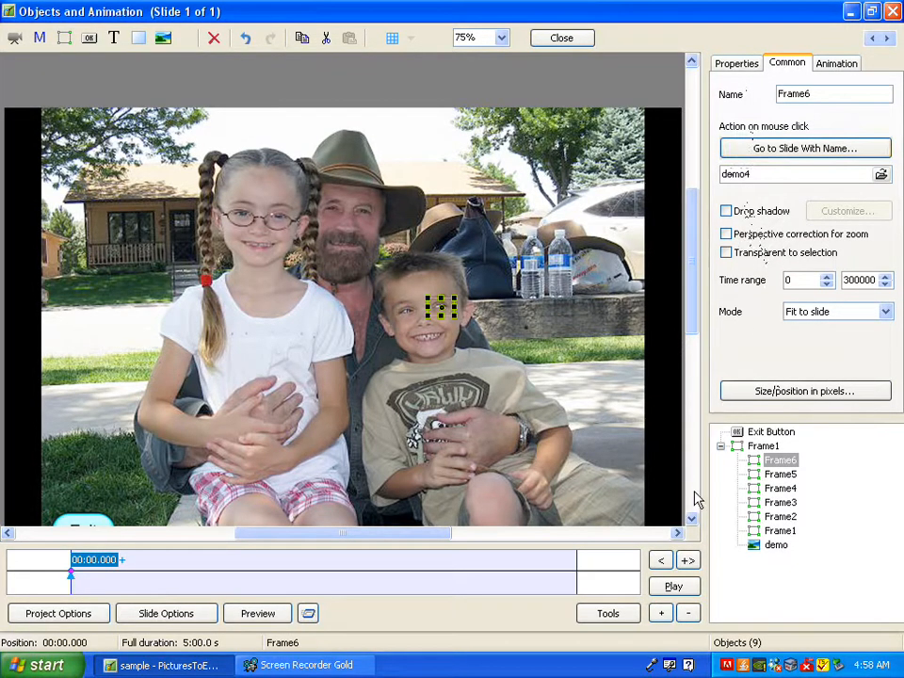
pyautogui.click(863, 524)
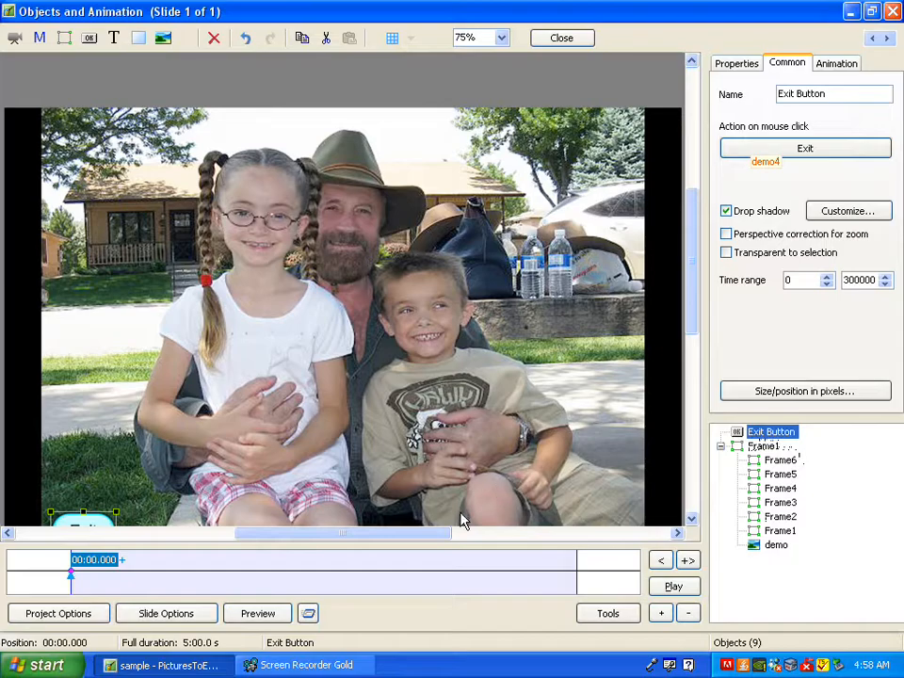
pyautogui.click(578, 42)
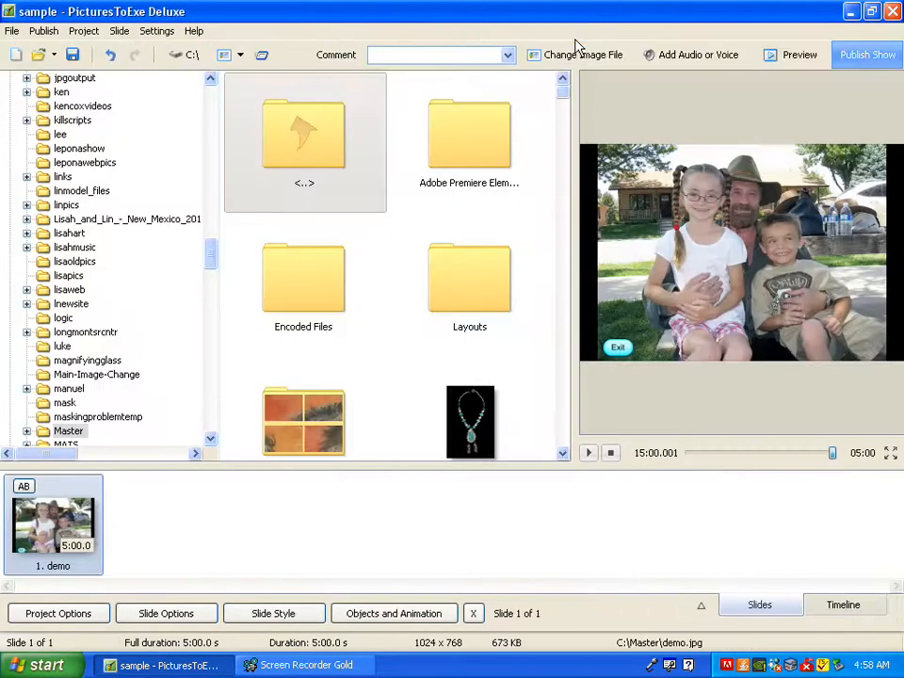
# Step: Copy the demo slide and paste it three times to make four identical slides
pyautogui.rightClick(54, 485)
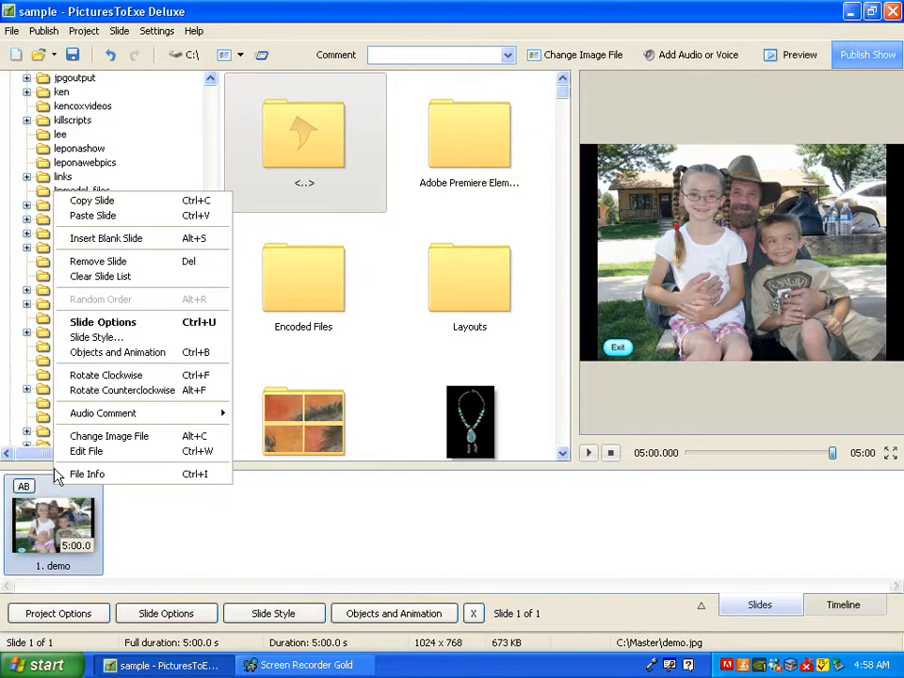
pyautogui.click(76, 201)
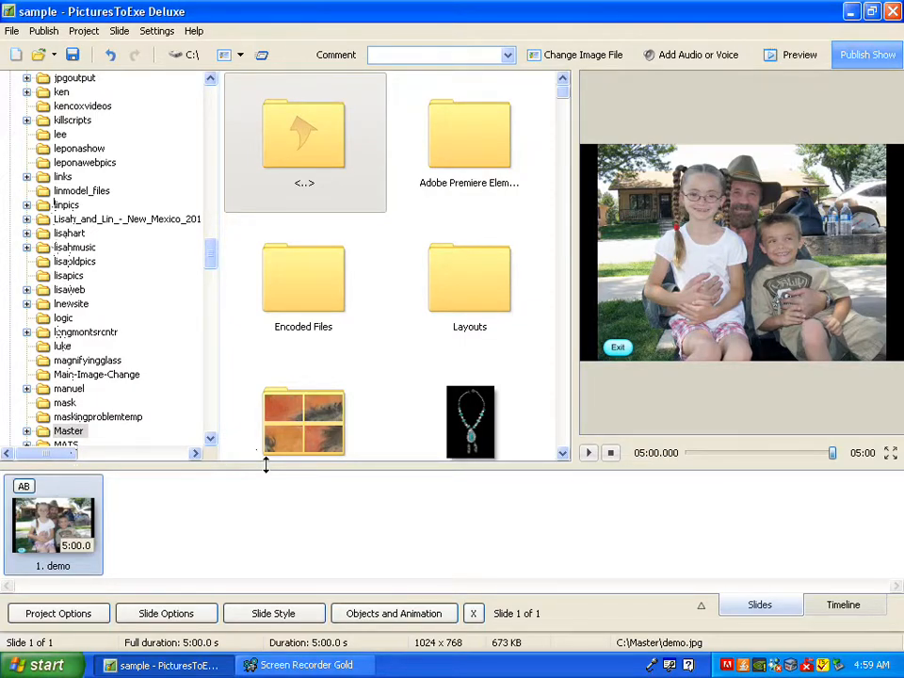
pyautogui.hotkey('ctrl', 'v')
pyautogui.hotkey('ctrl', 'v')
pyautogui.hotkey('ctrl', 'v')
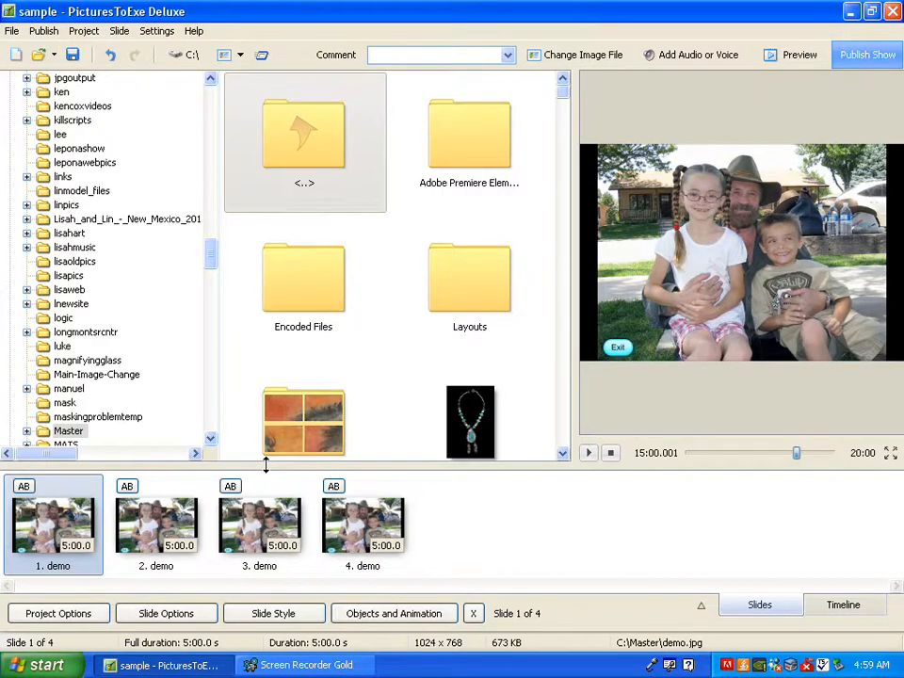
# Step: Replace the main demo picture on slide 4 with demo4.jpg from the Master folder
pyautogui.click(341, 533)
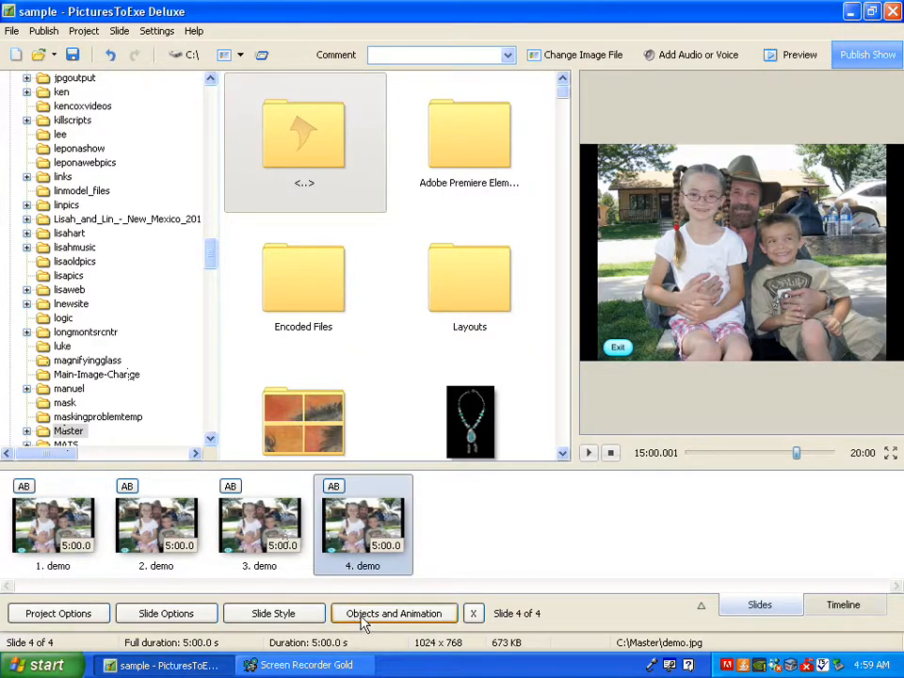
pyautogui.hotkey('ctrl', 'w')
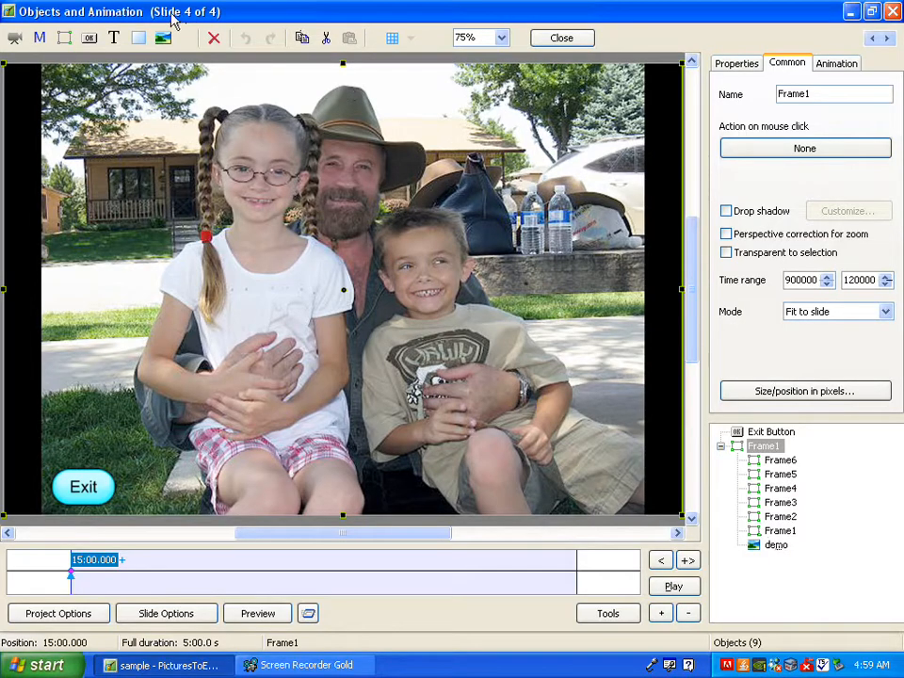
pyautogui.click(776, 547)
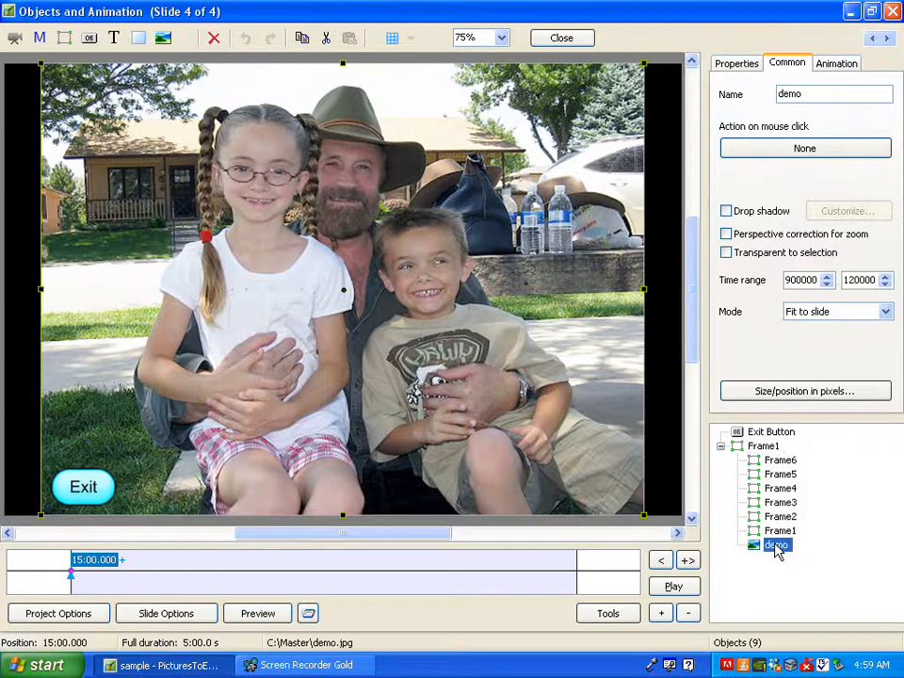
pyautogui.click(734, 66)
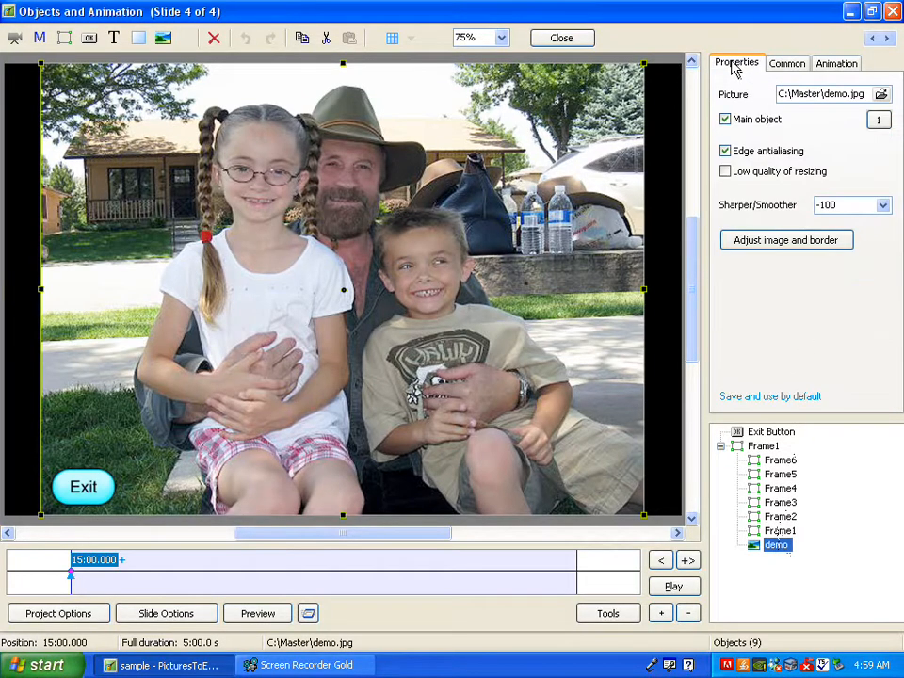
pyautogui.click(881, 94)
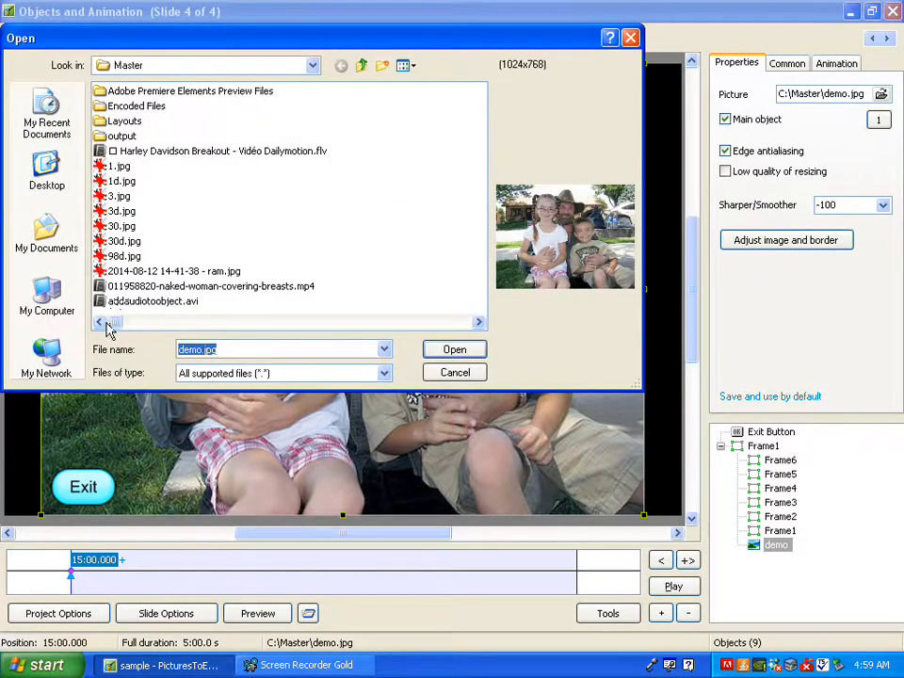
pyautogui.moveTo(112, 325); pyautogui.dragTo(193, 329)
pyautogui.doubleClick(130, 211)
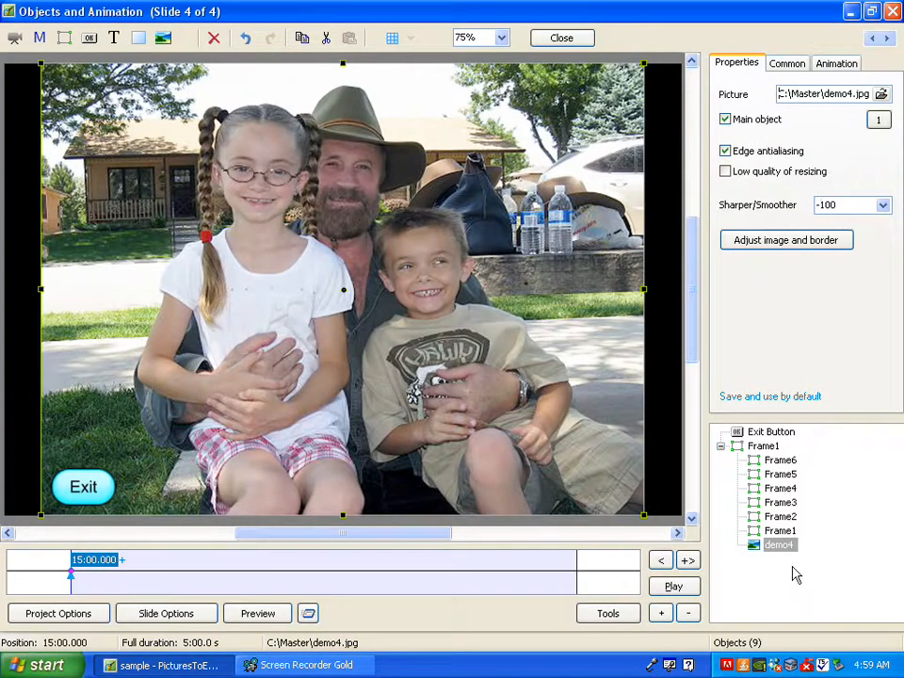
# Step: Replace the main demo picture on slide 3 with demo3.jpg from the Master folder
pyautogui.click(874, 40)
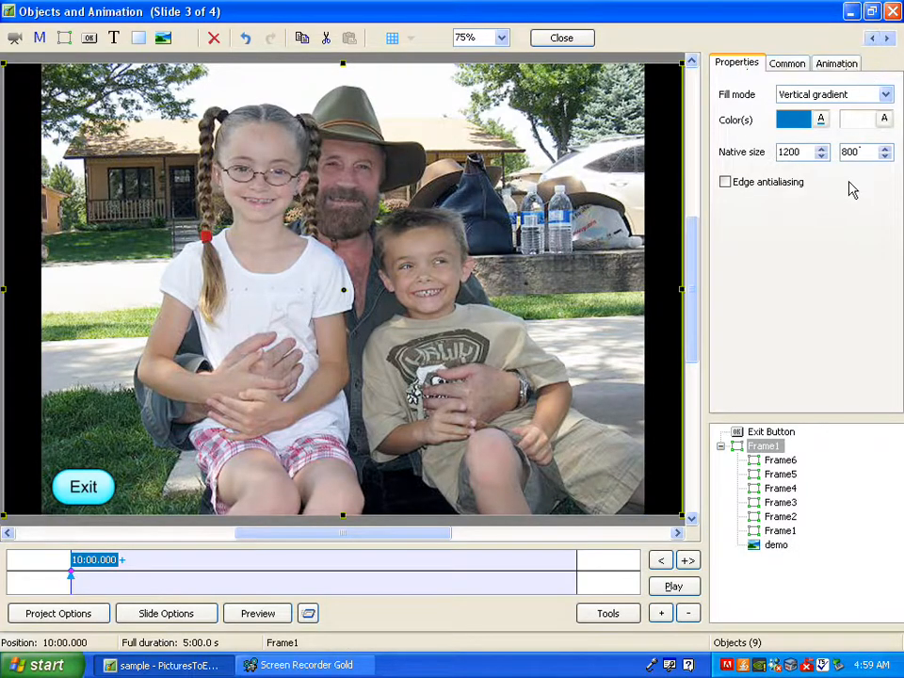
pyautogui.click(777, 545)
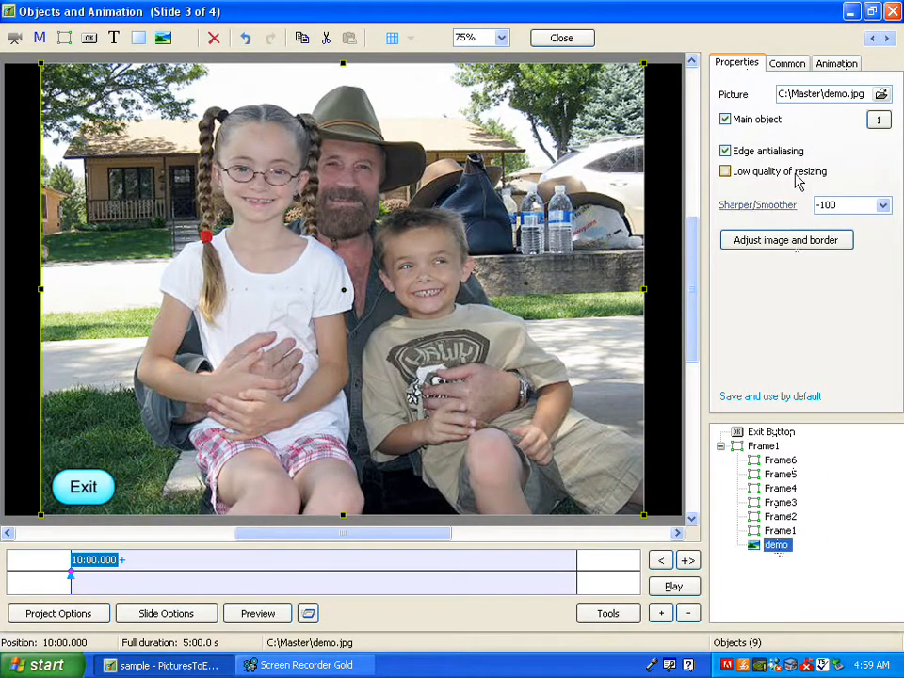
pyautogui.click(881, 96)
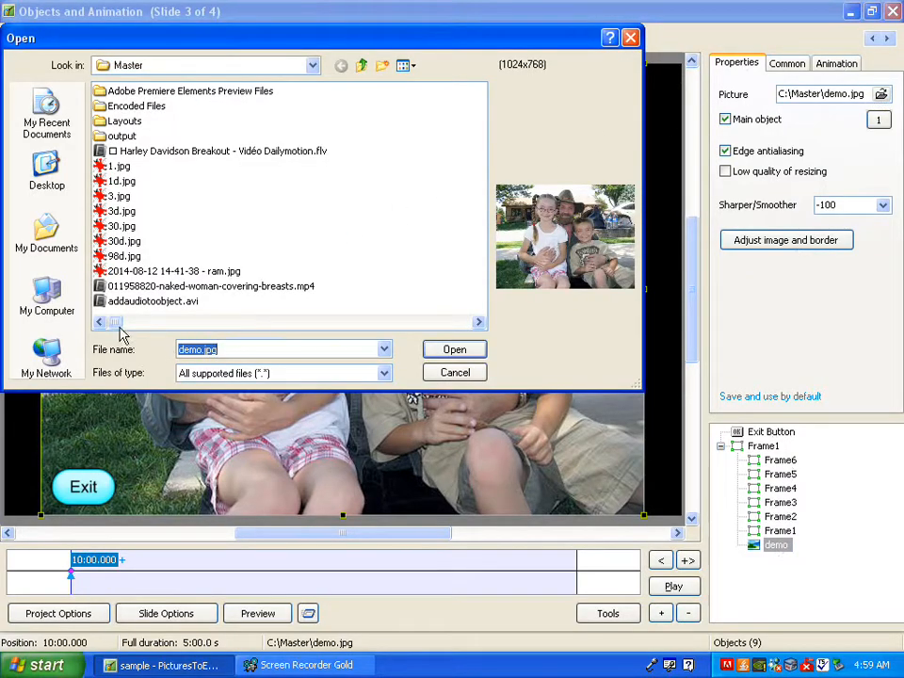
pyautogui.moveTo(119, 323); pyautogui.dragTo(179, 319)
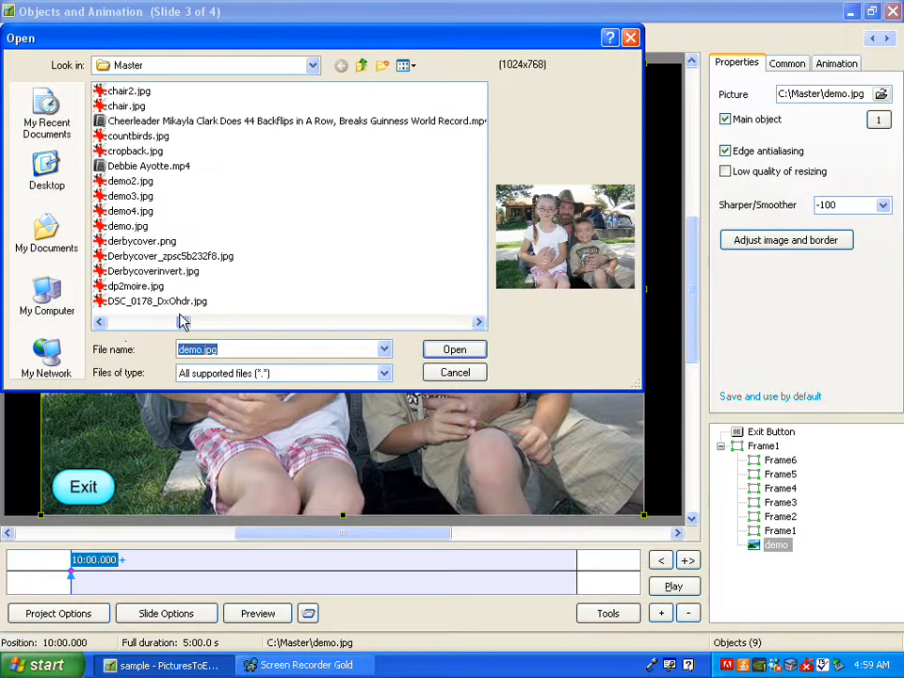
pyautogui.click(130, 196)
pyautogui.click(130, 196)
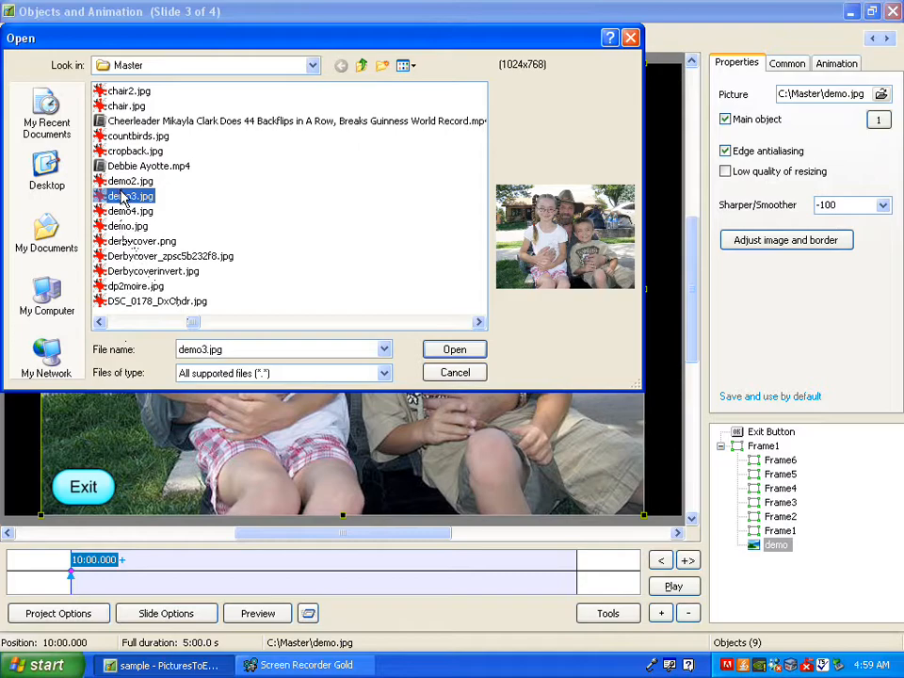
pyautogui.click(456, 349)
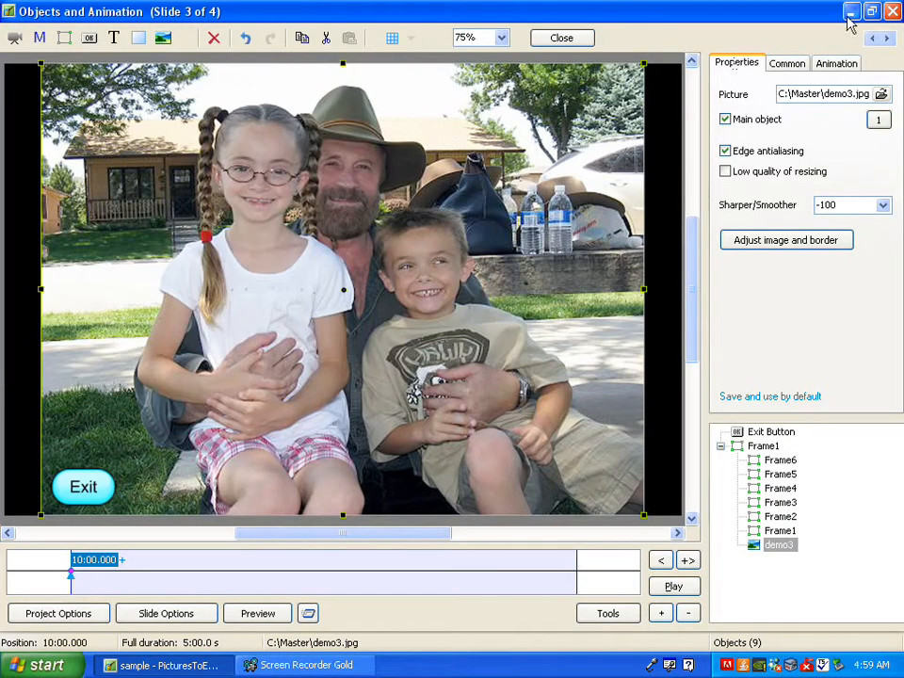
# Step: Replace the main demo picture on slide 2 with demo2.jpg from the Master folder, and close the objects editor
pyautogui.click(873, 39)
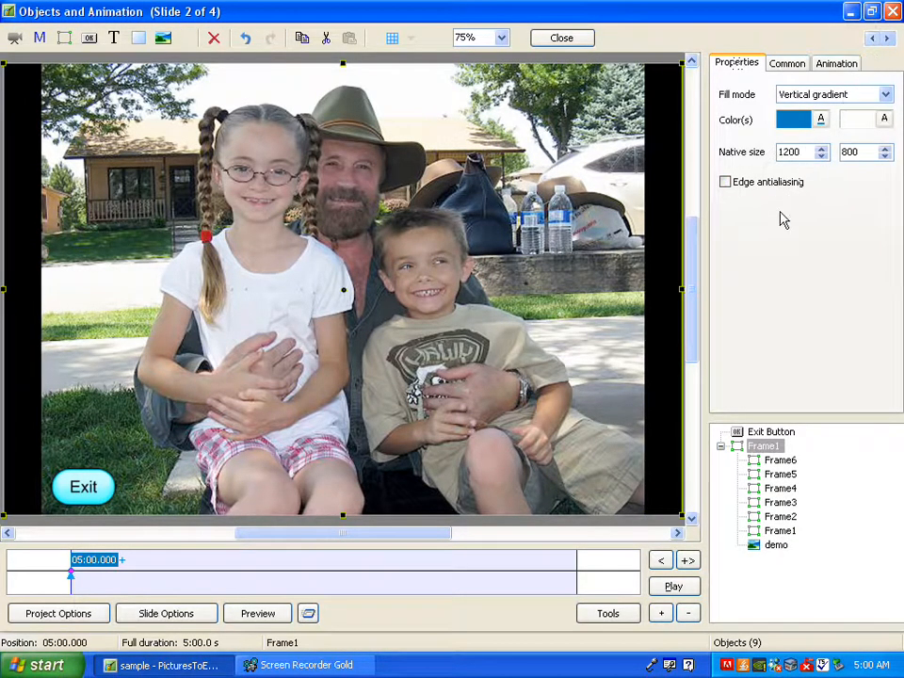
pyautogui.click(776, 545)
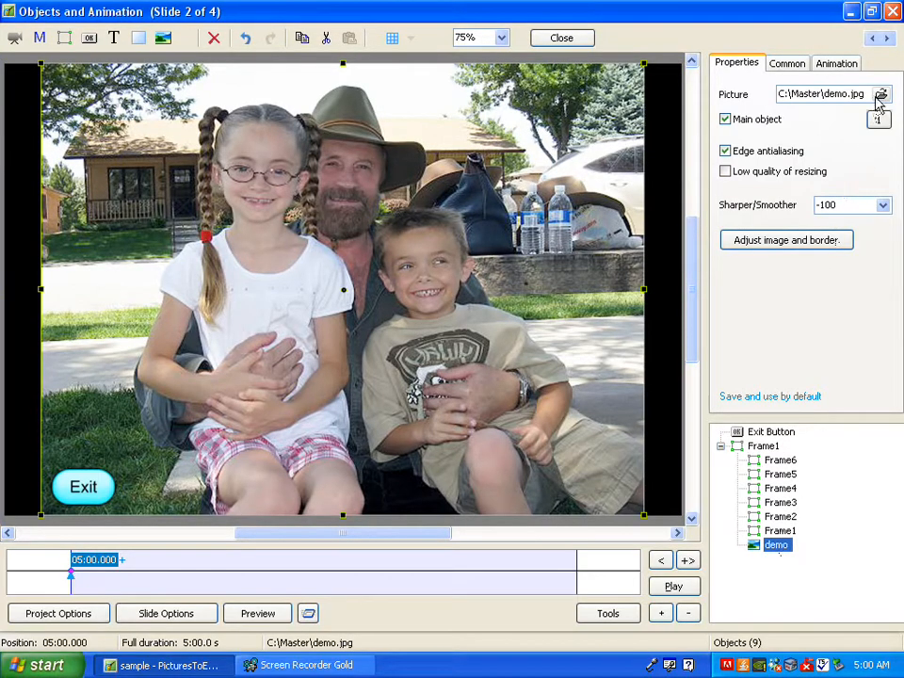
pyautogui.click(879, 97)
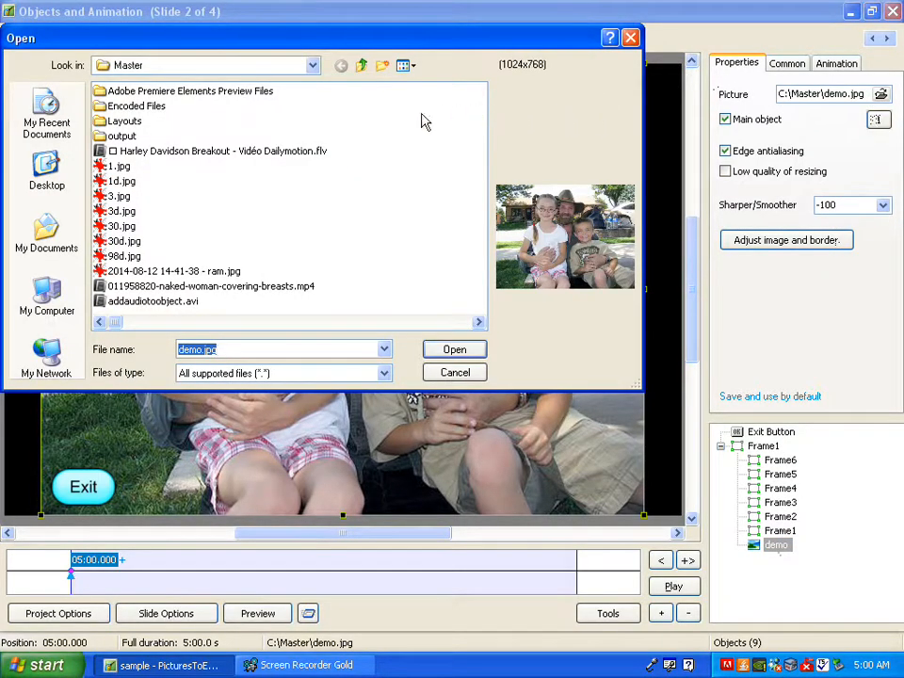
pyautogui.moveTo(129, 324); pyautogui.dragTo(193, 323)
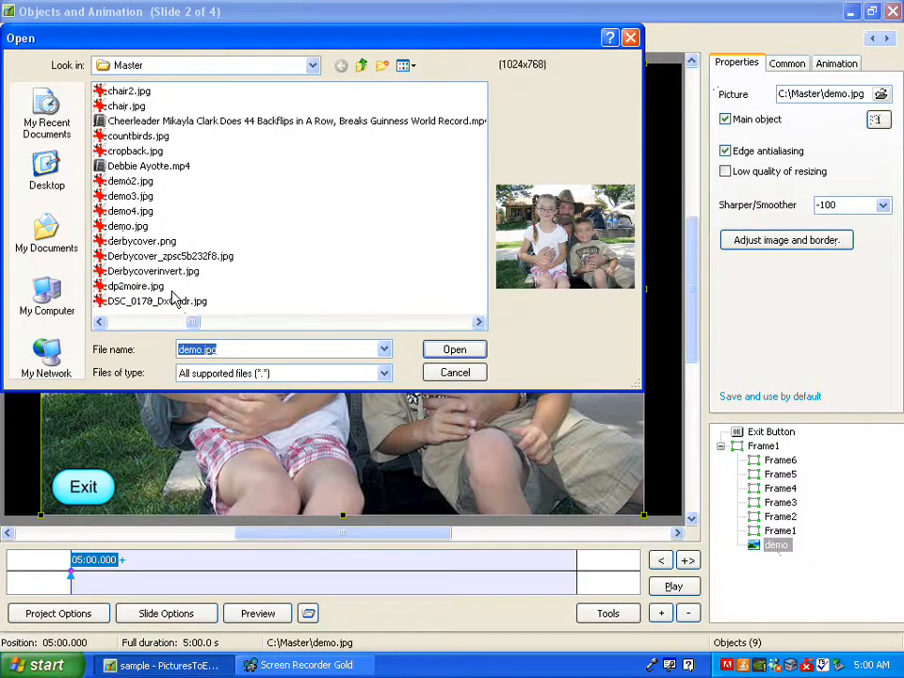
pyautogui.doubleClick(122, 181)
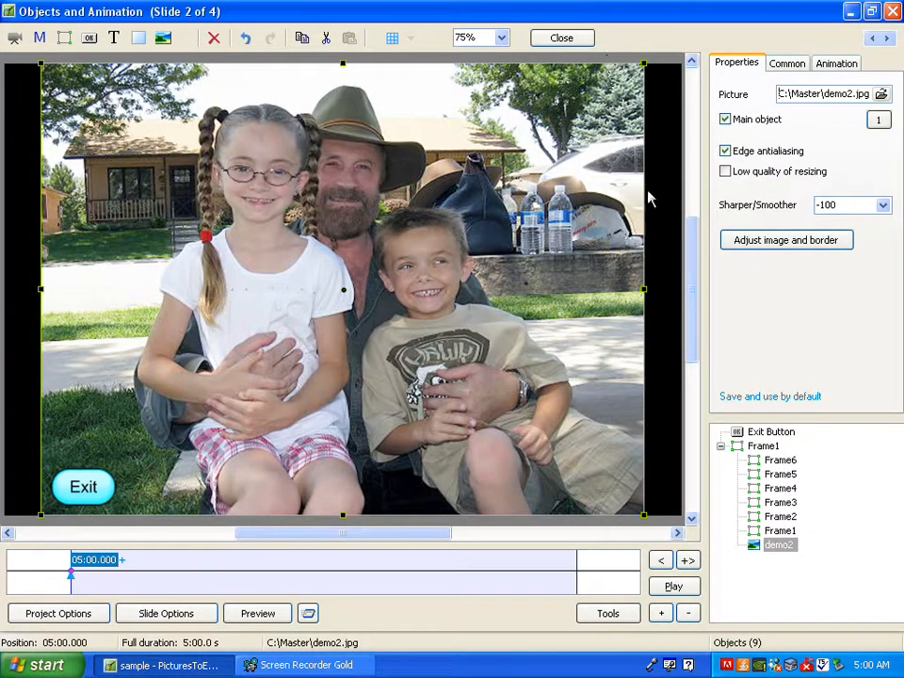
pyautogui.click(581, 40)
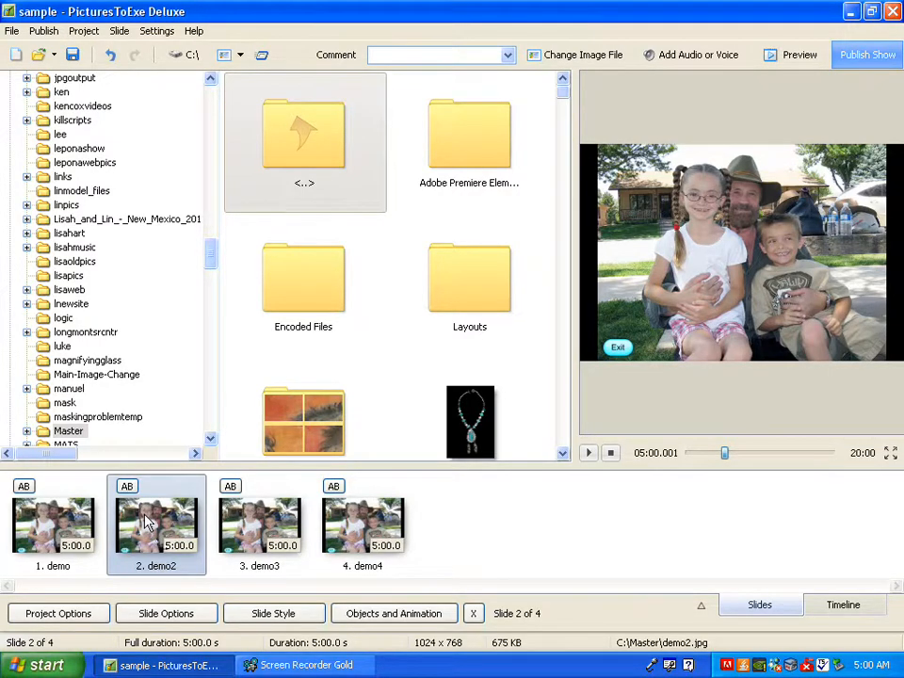
# Step: Add lyndsey.mp3 from the Master folder as the audio comment of slide 2, demo2, and apply the slide options
pyautogui.click(158, 617)
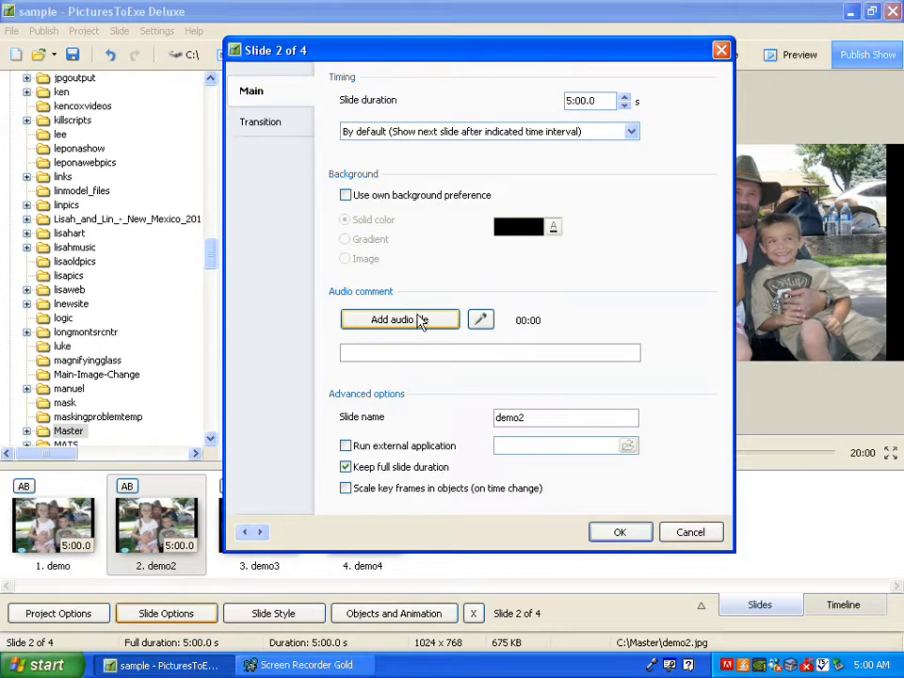
pyautogui.click(482, 321)
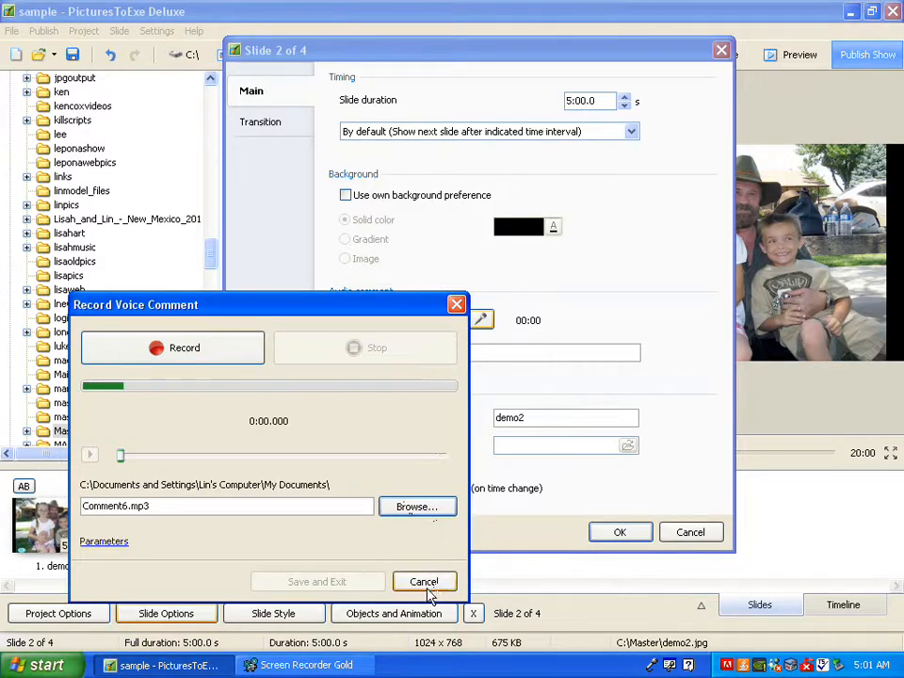
pyautogui.click(456, 304)
pyautogui.click(401, 321)
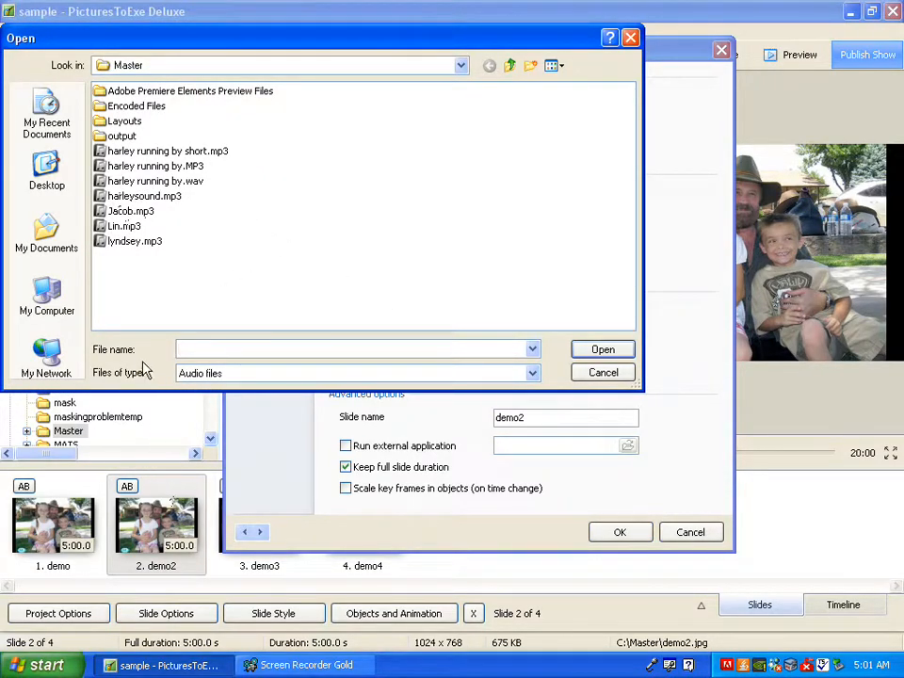
pyautogui.click(132, 243)
pyautogui.click(597, 354)
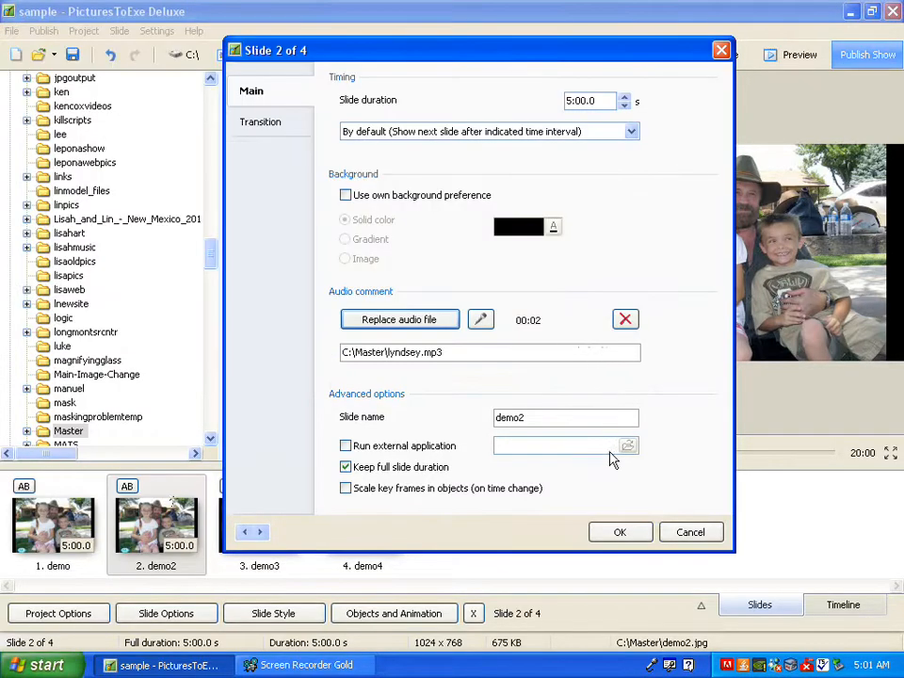
pyautogui.click(623, 535)
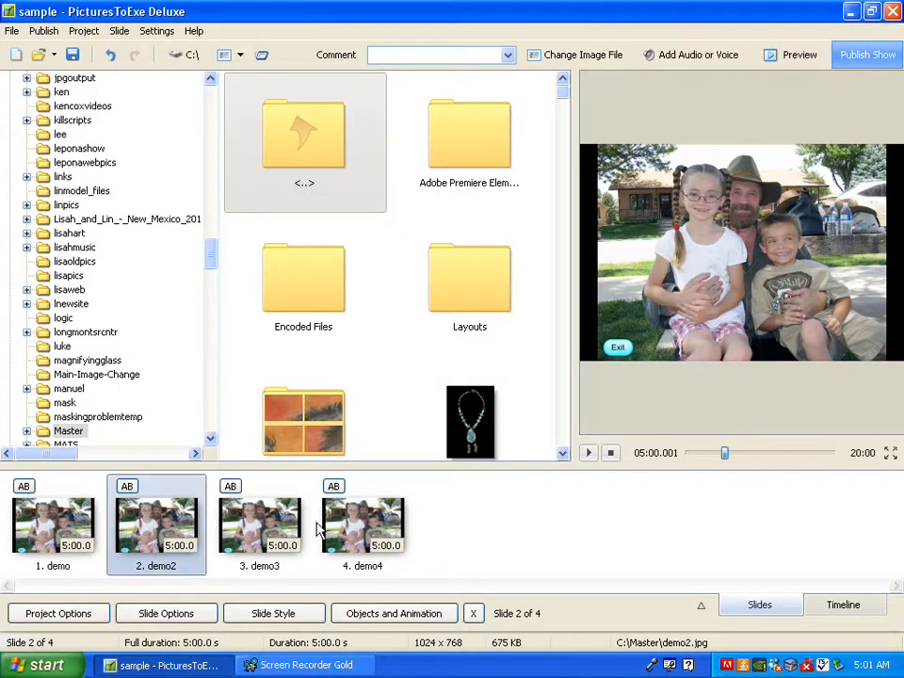
# Step: Add Lin.mp3 from the Master folder as the audio comment of slide 3, demo3, and apply the slide options
pyautogui.click(259, 537)
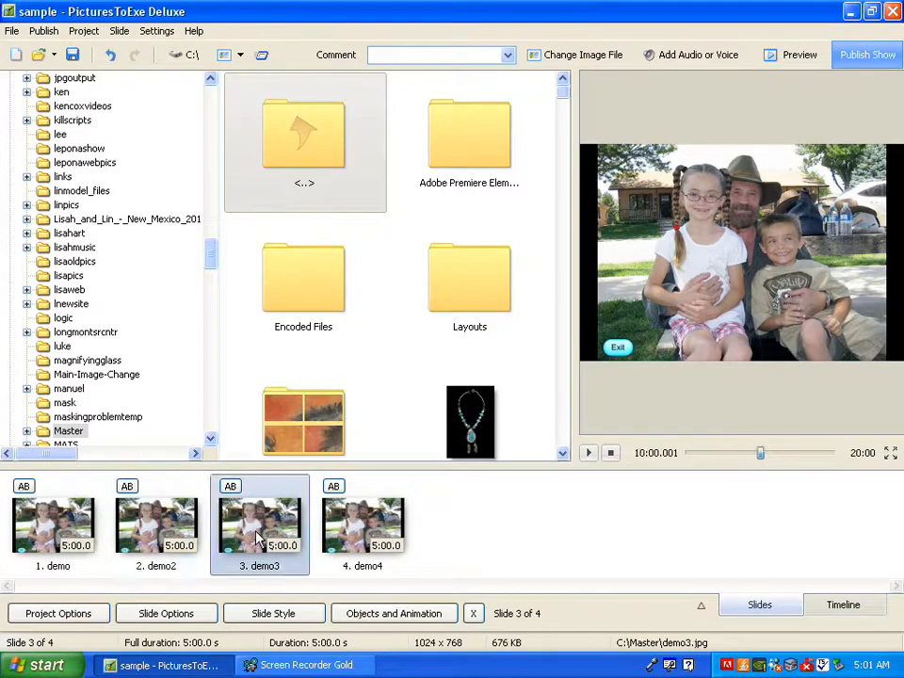
pyautogui.click(183, 615)
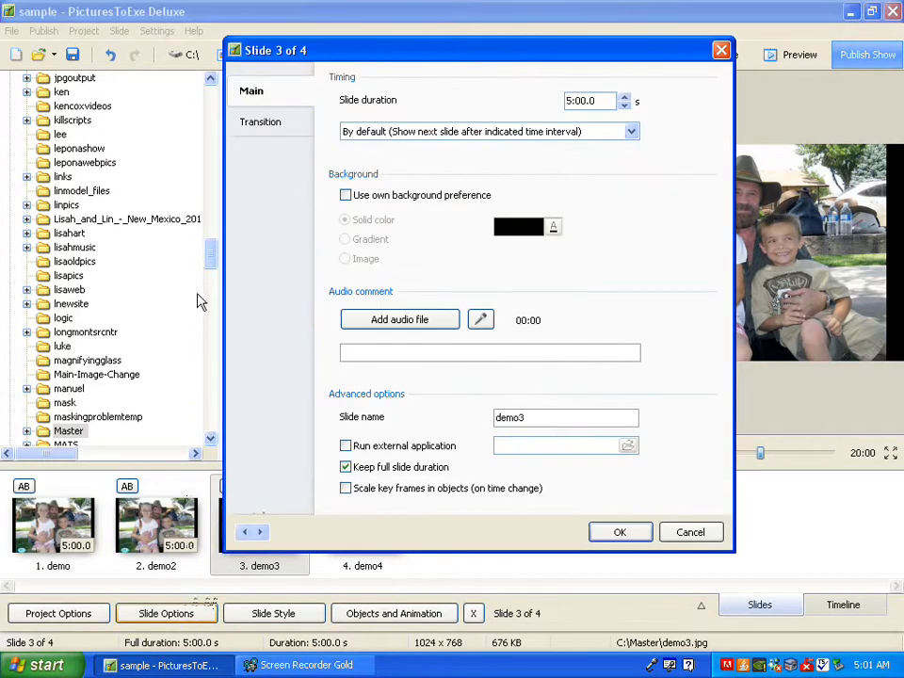
pyautogui.click(390, 319)
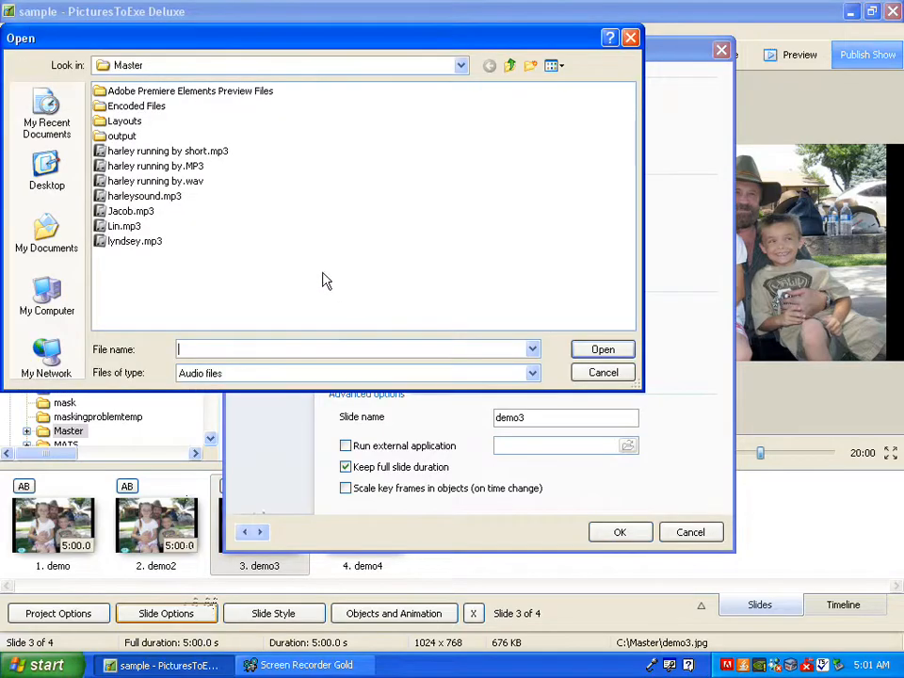
pyautogui.click(125, 227)
pyautogui.click(608, 354)
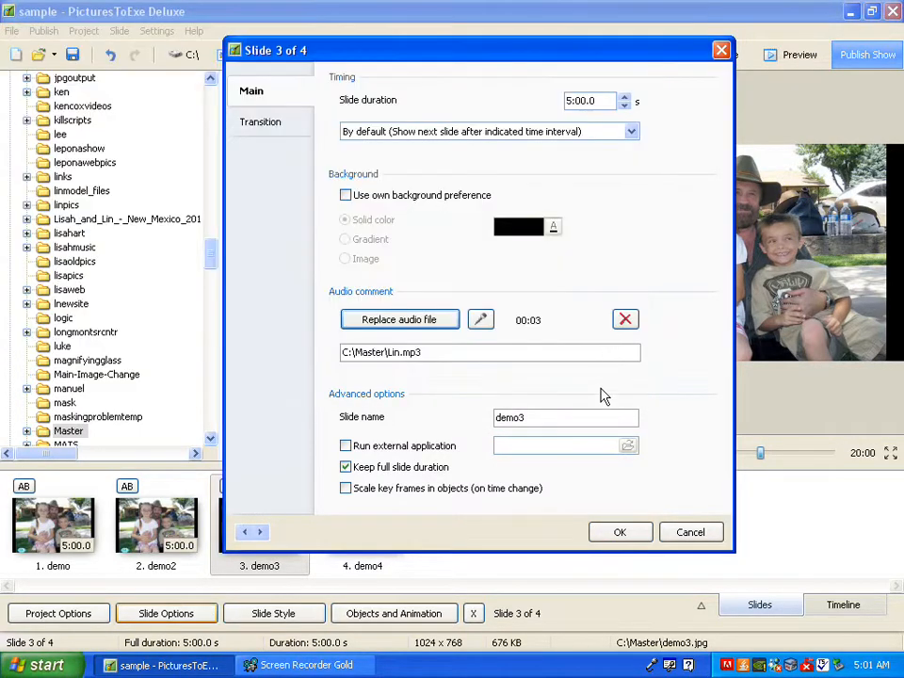
pyautogui.click(621, 538)
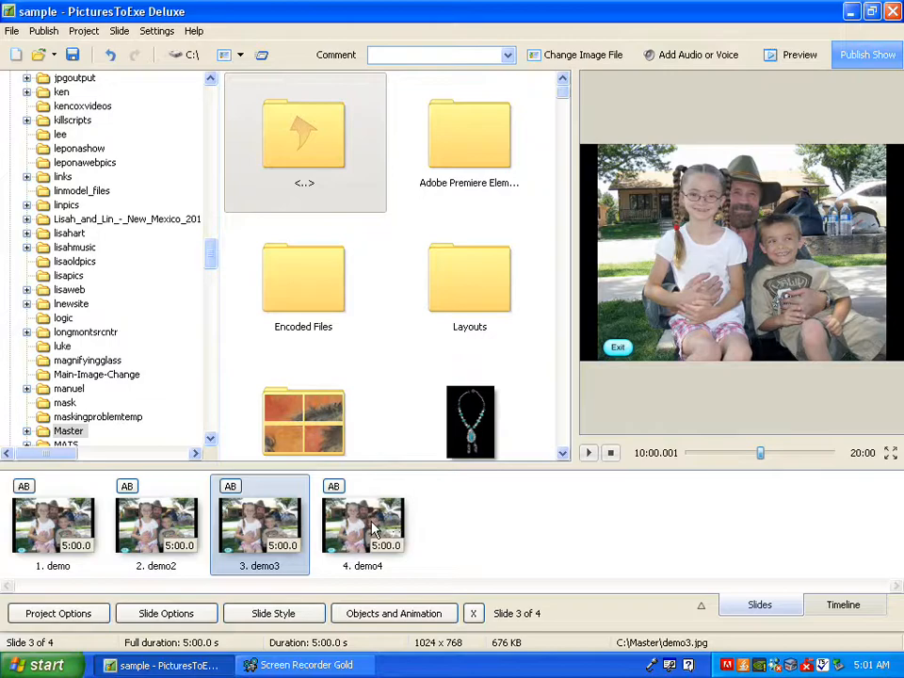
# Step: Add Jacob.mp3 from the Master folder as the audio comment of slide 4, demo4, and apply the slide options
pyautogui.click(374, 530)
pyautogui.click(160, 614)
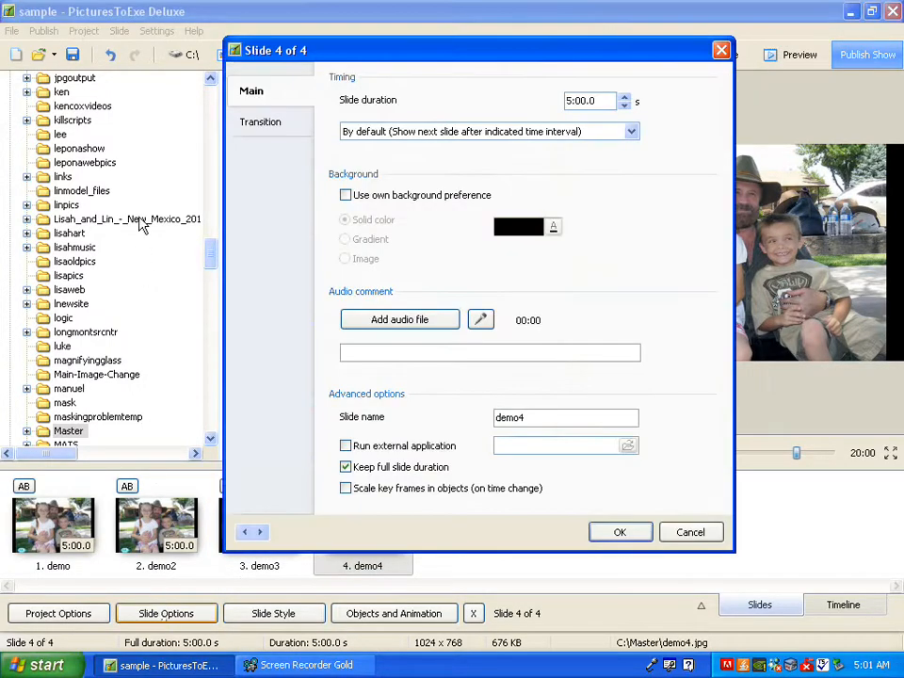
pyautogui.click(363, 321)
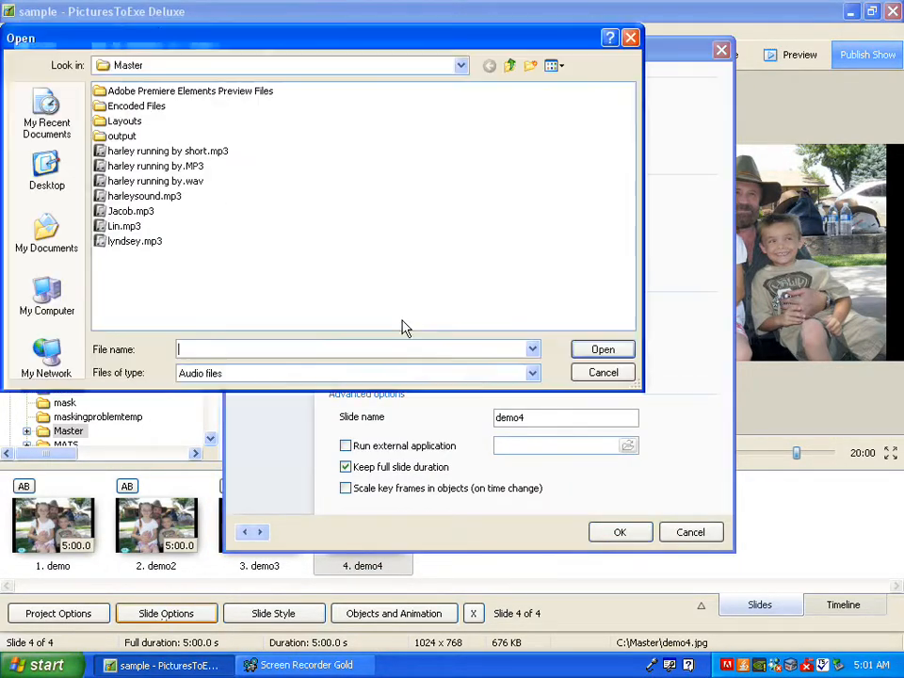
pyautogui.click(127, 211)
pyautogui.click(601, 349)
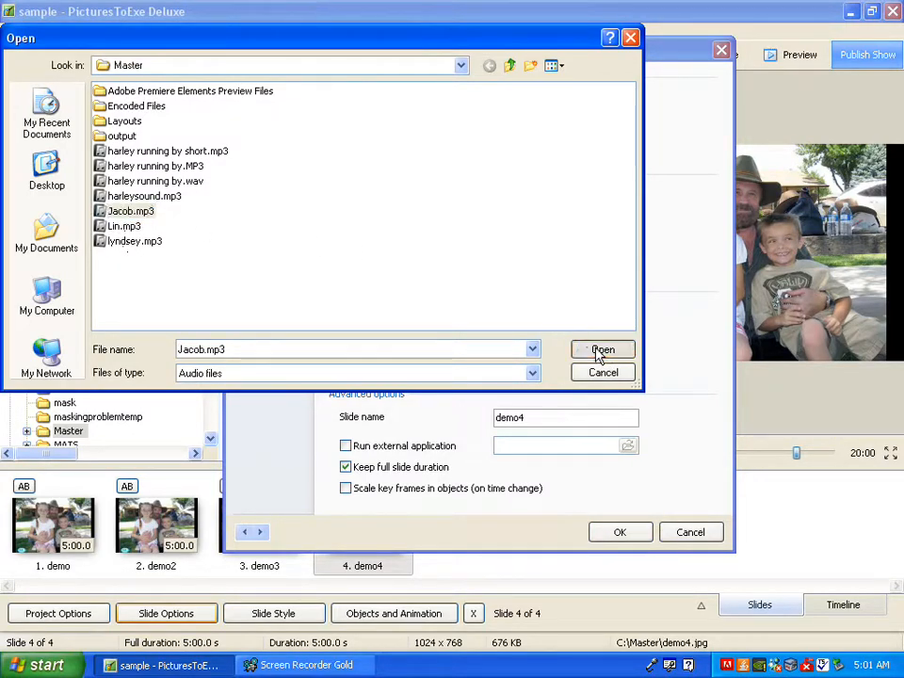
pyautogui.click(626, 536)
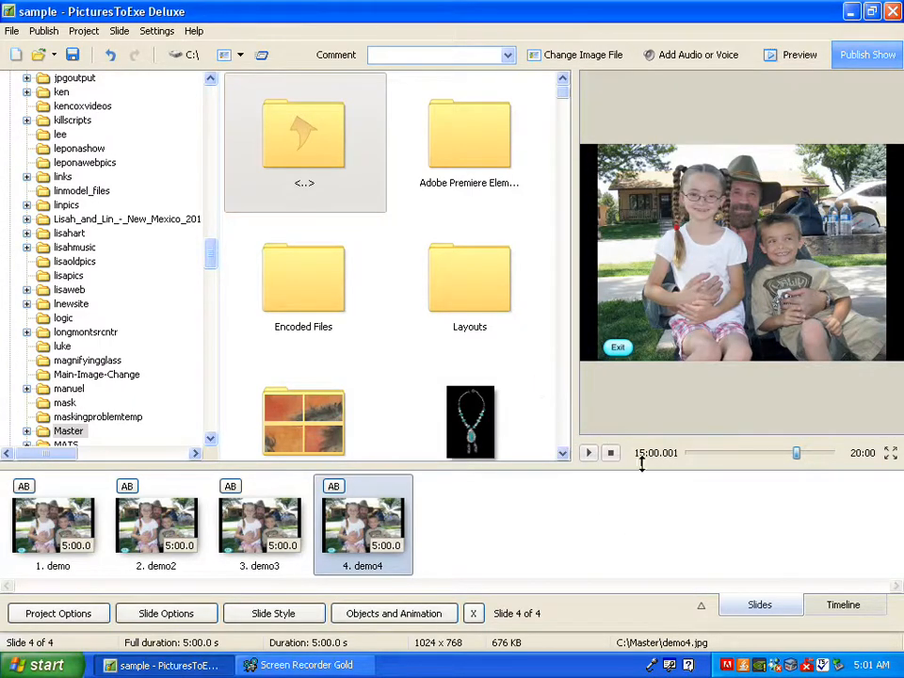
# Step: Preview the show in full screen to test the interactive slides and their audio comments
pyautogui.click(794, 59)
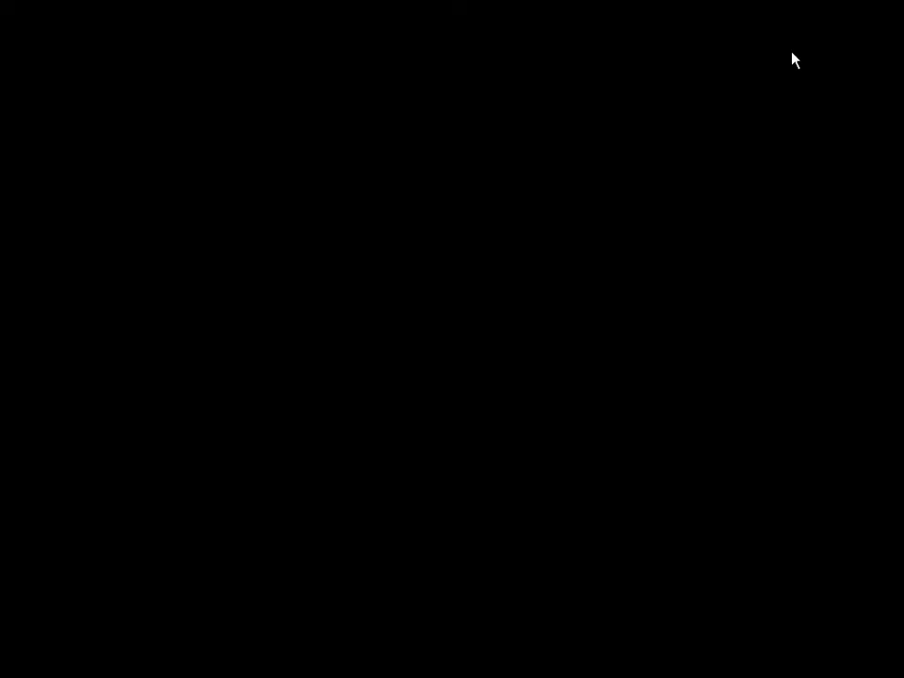